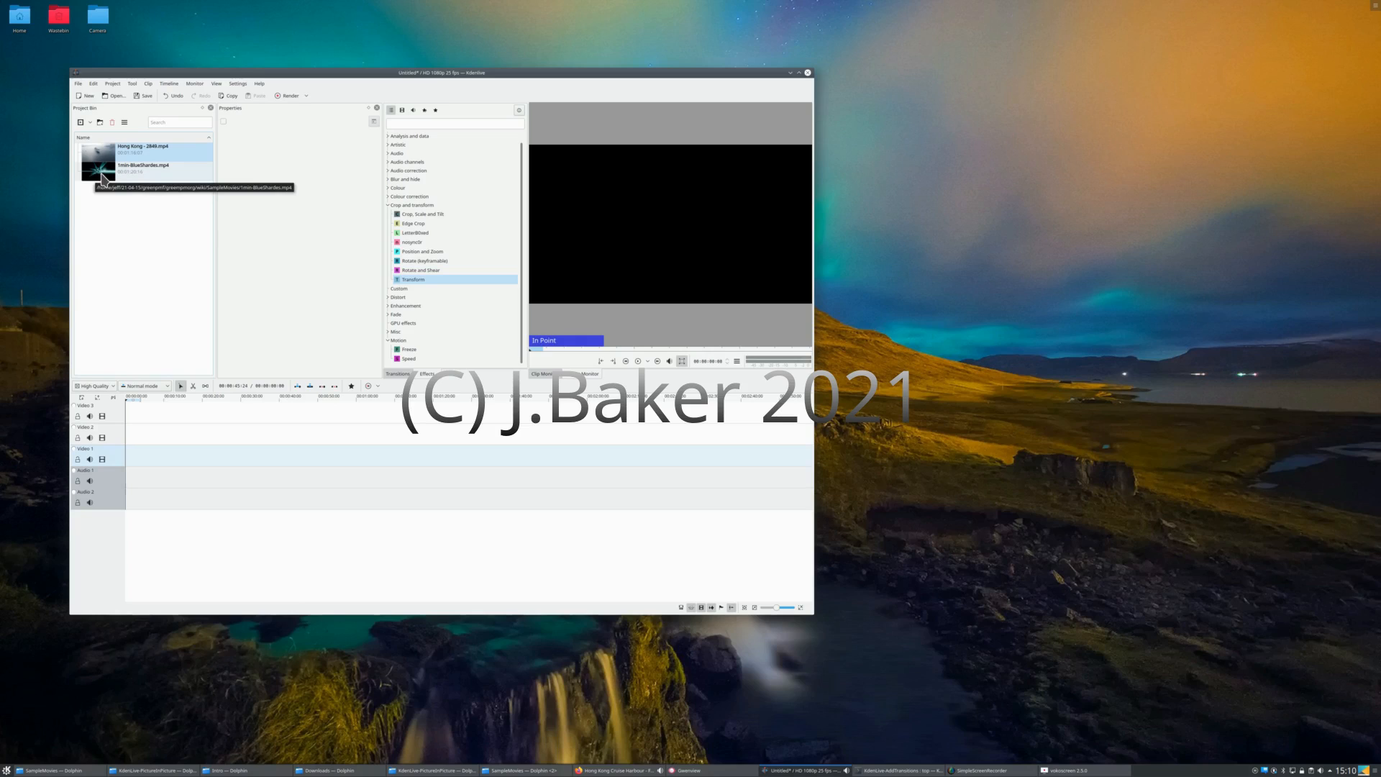
Step: Place the BlueShardes clip at the start of track Video 1 and the Hong Kong clip above it on Video 2
left_click(102, 179)
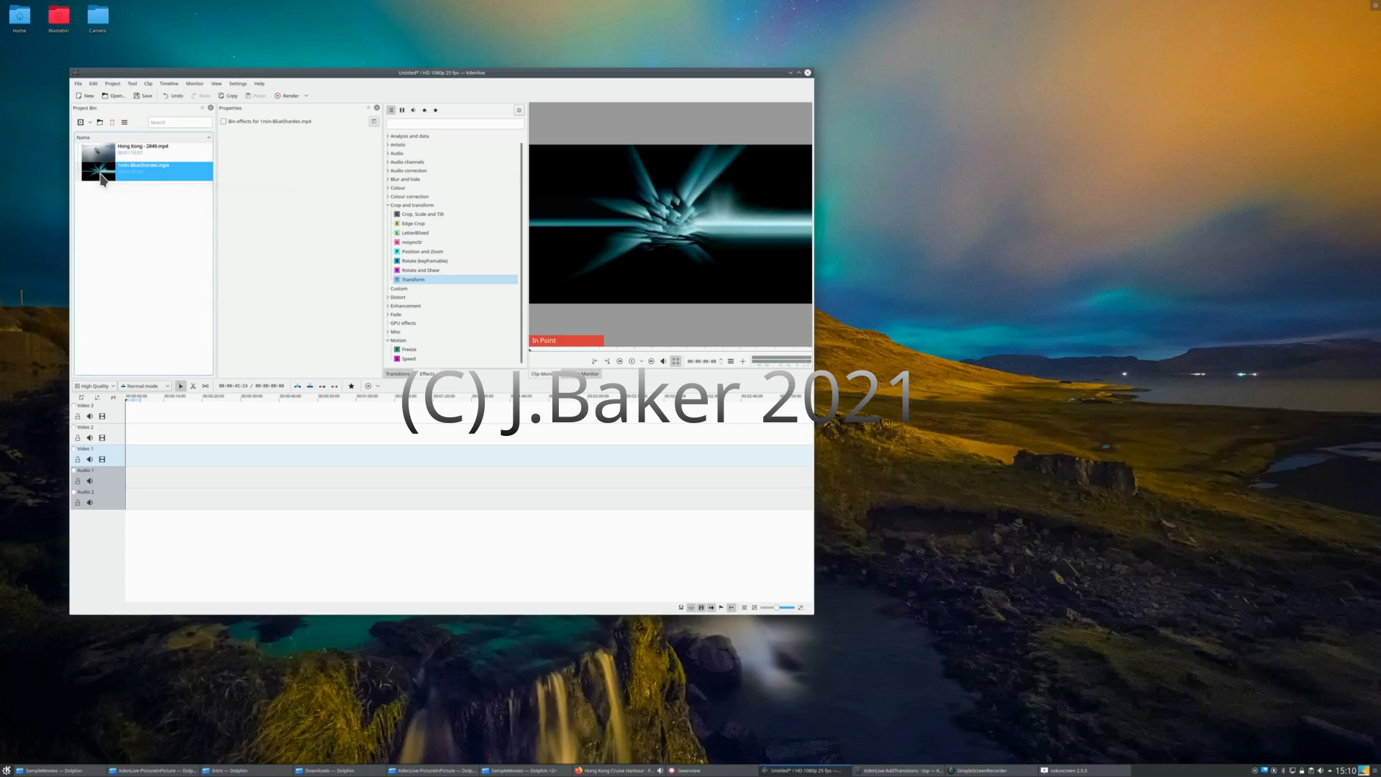
left_click_drag(102, 179, 127, 462)
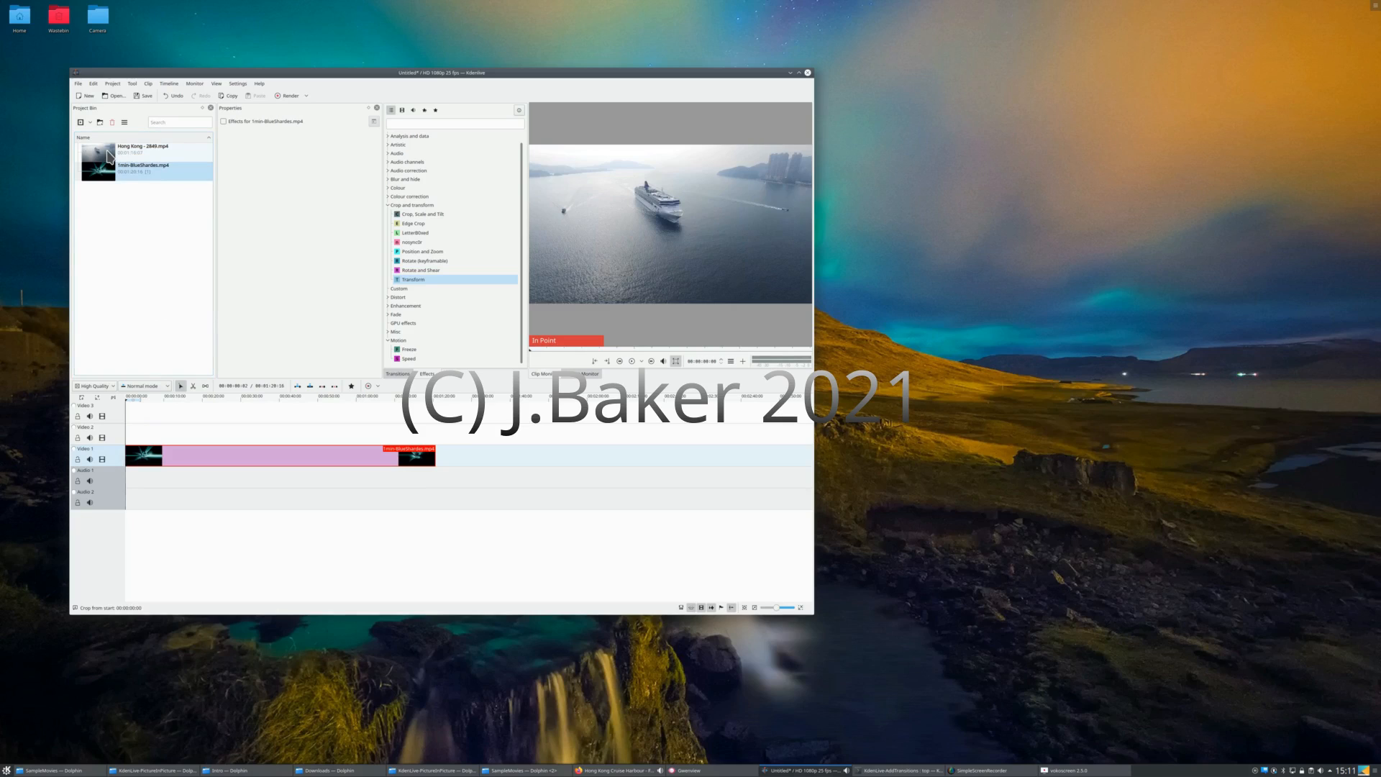
left_click(107, 151)
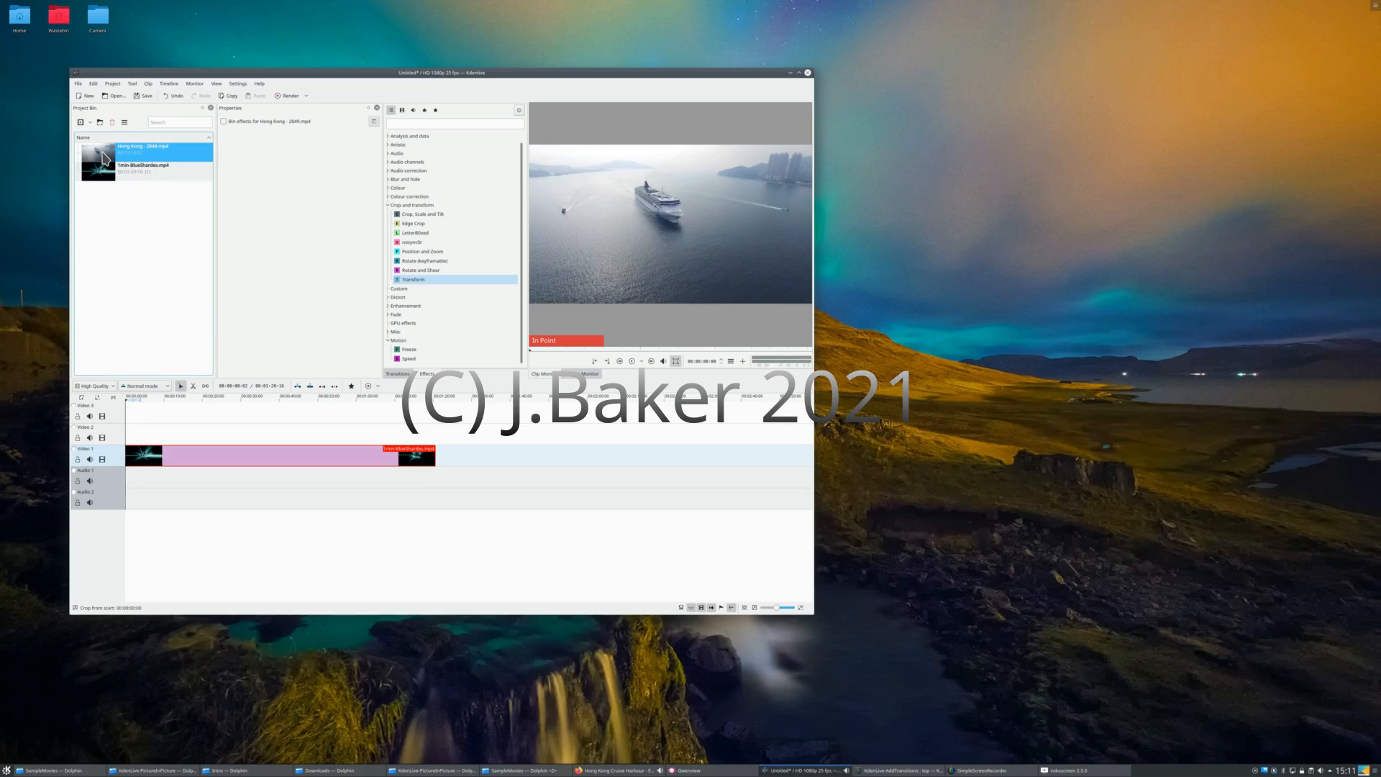
left_click_drag(107, 156, 131, 442)
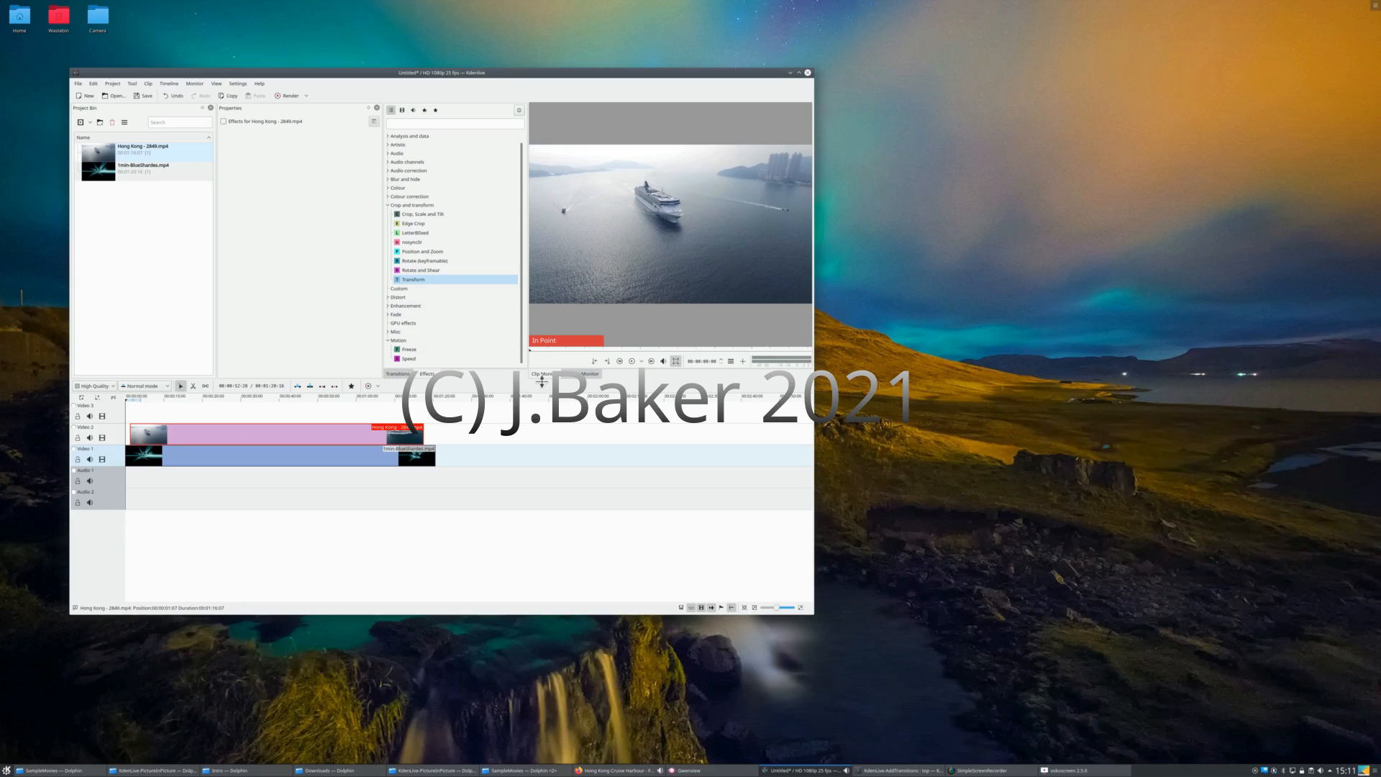
Step: Preview the Hong Kong clip and the stacked timeline in the project monitor, returning the playhead to the beginning
left_click(632, 361)
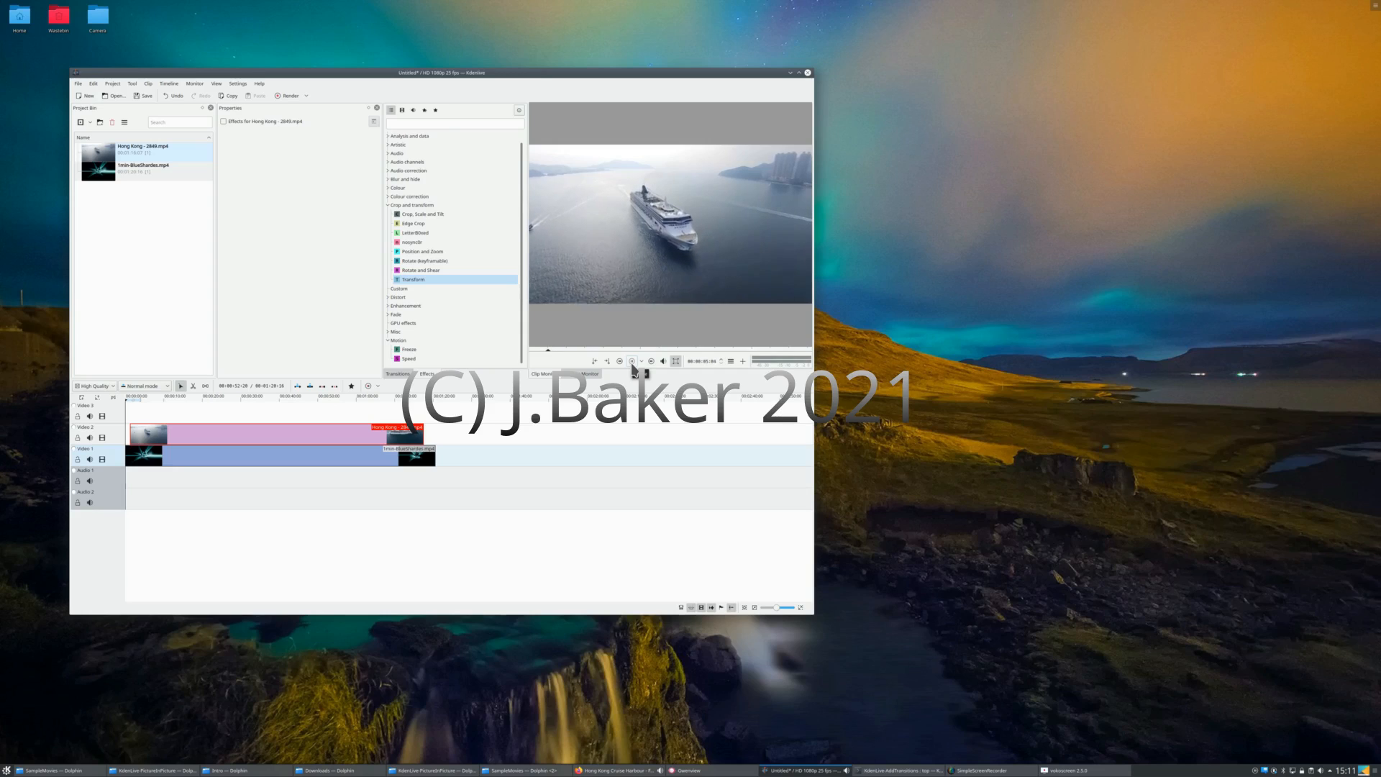
left_click(632, 361)
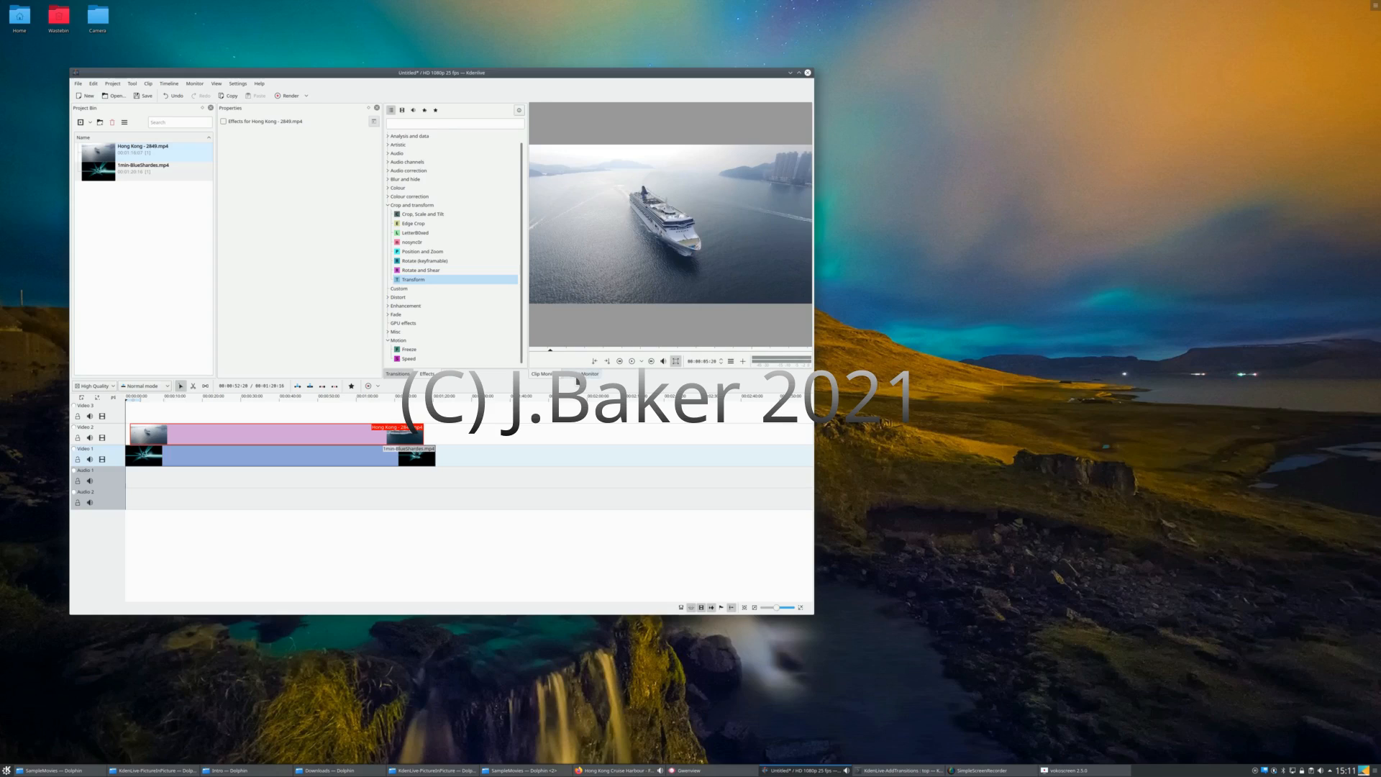
left_click(576, 376)
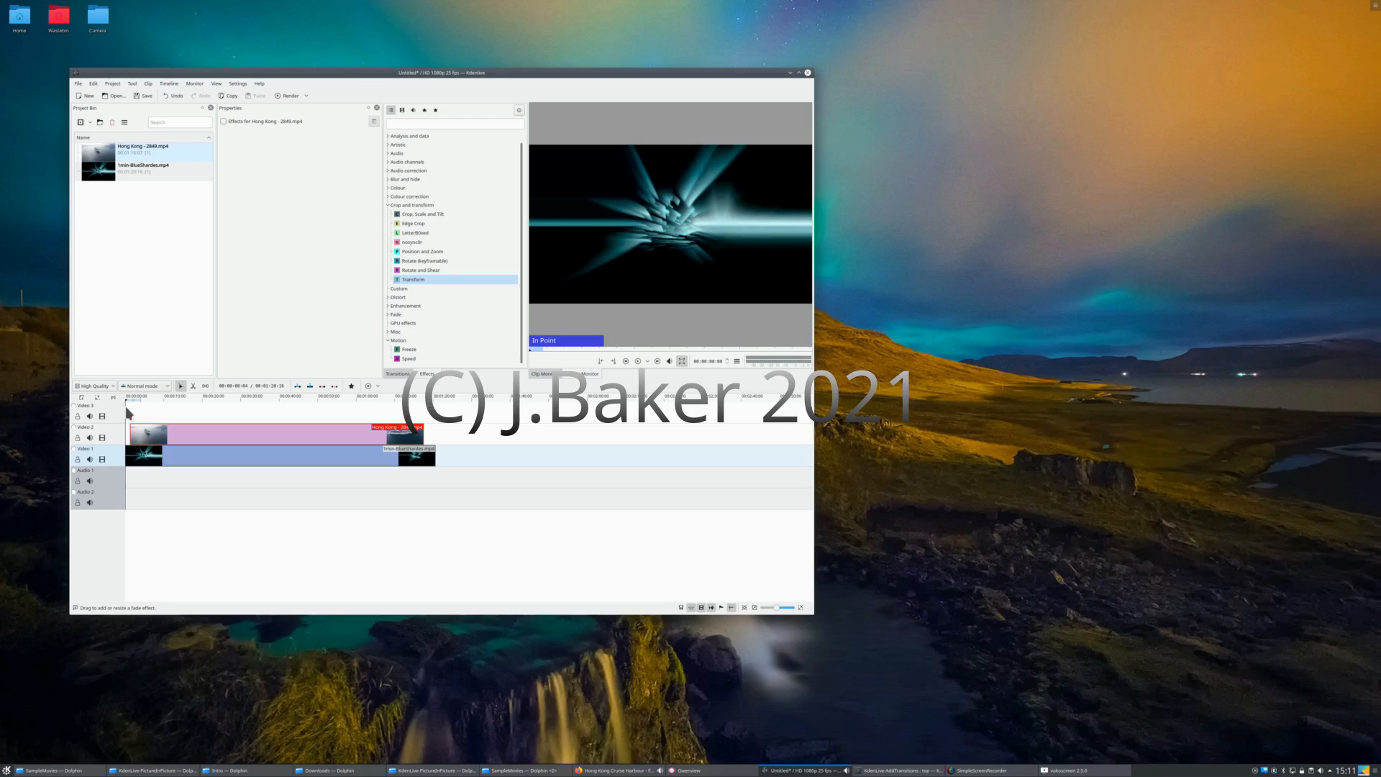
left_click(638, 361)
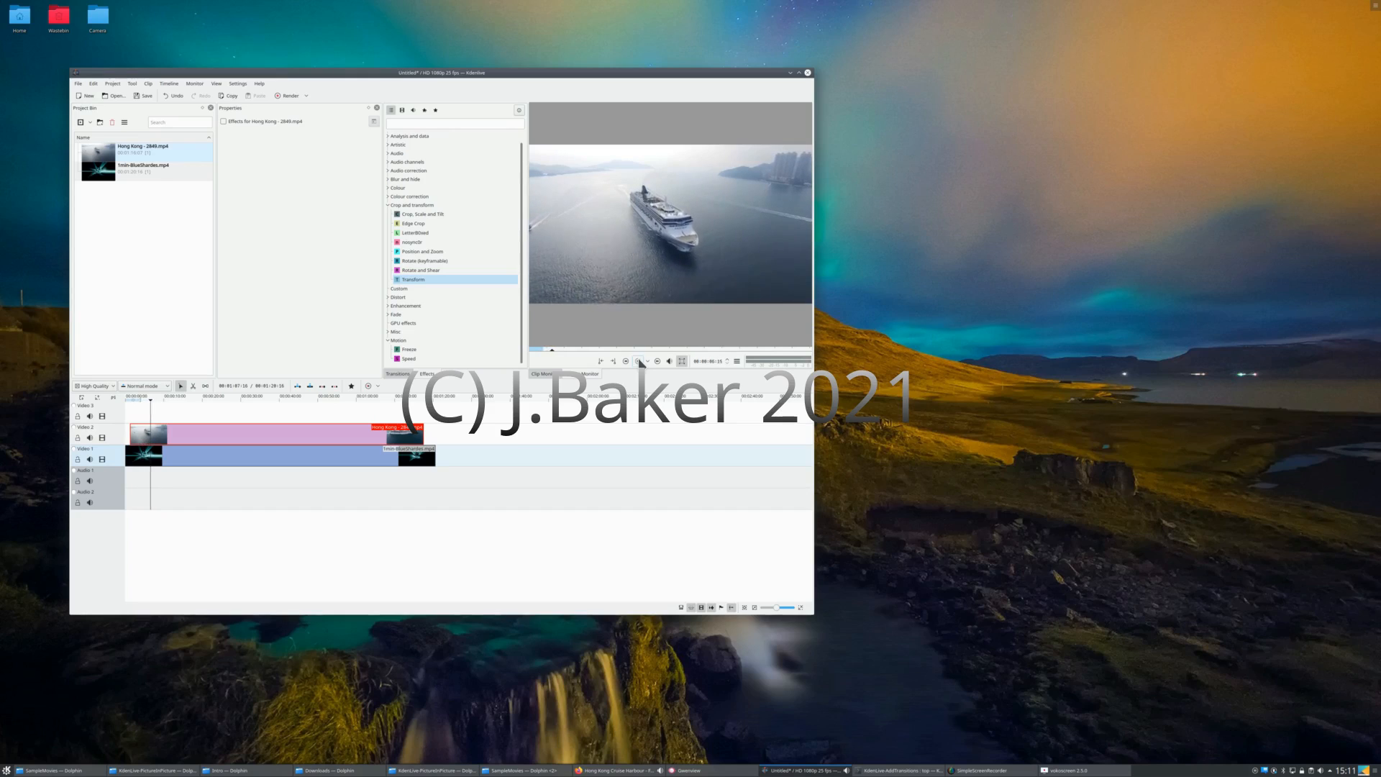
left_click(401, 410)
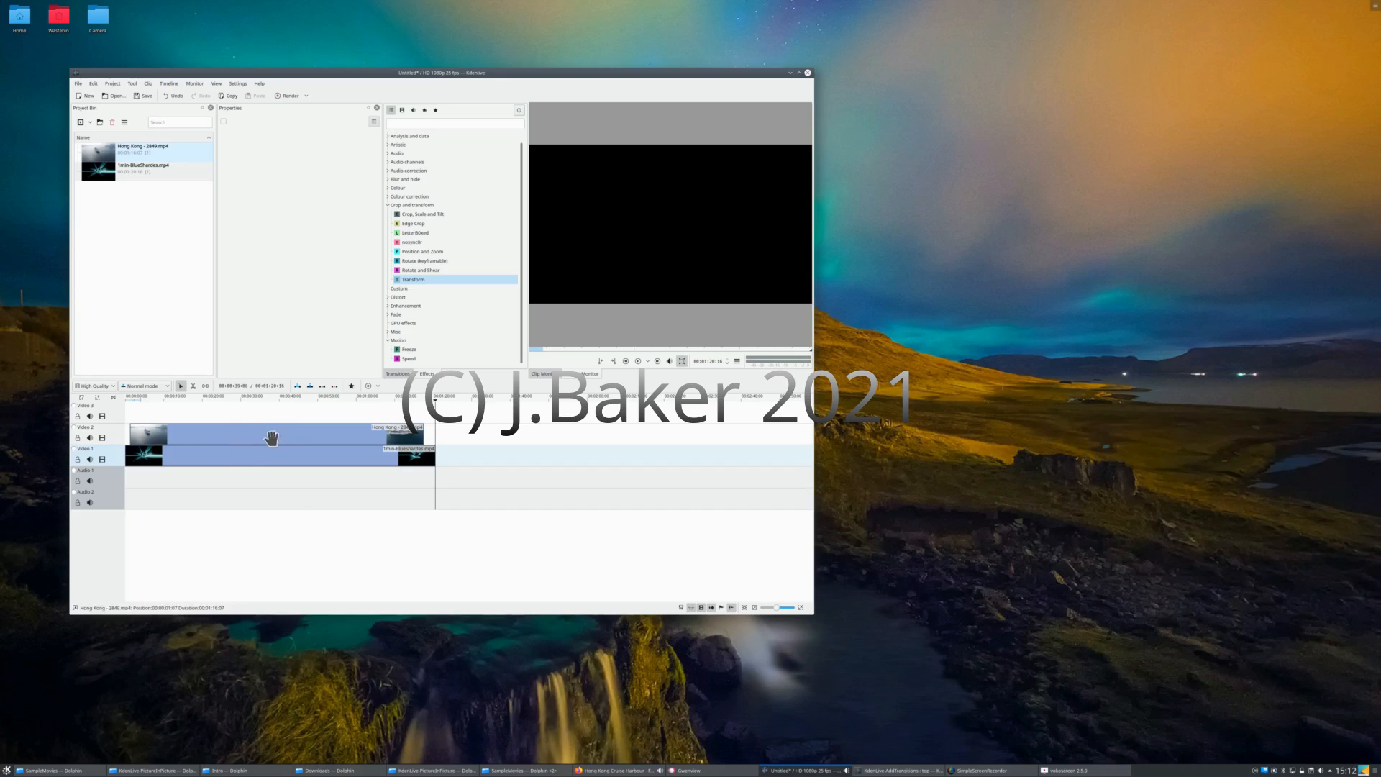
left_click(129, 525)
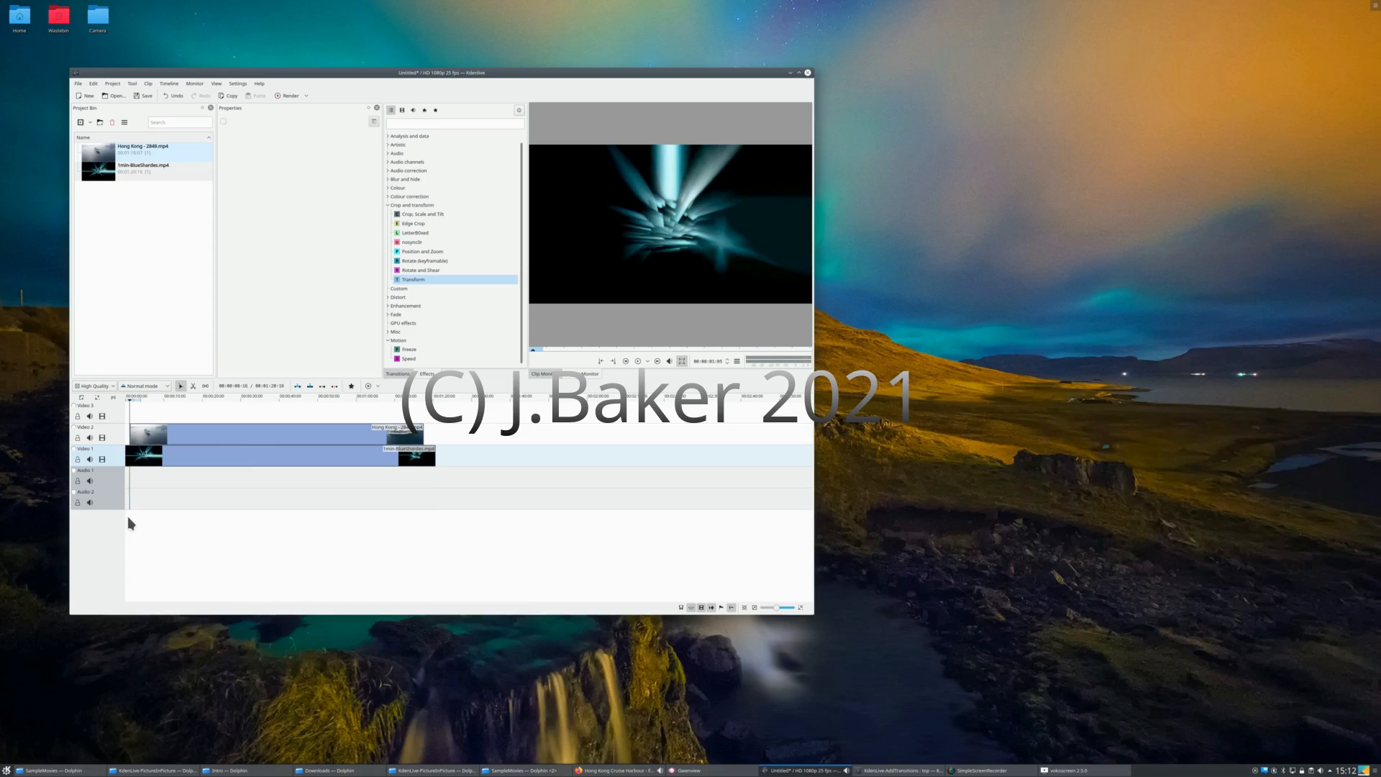
left_click(128, 517)
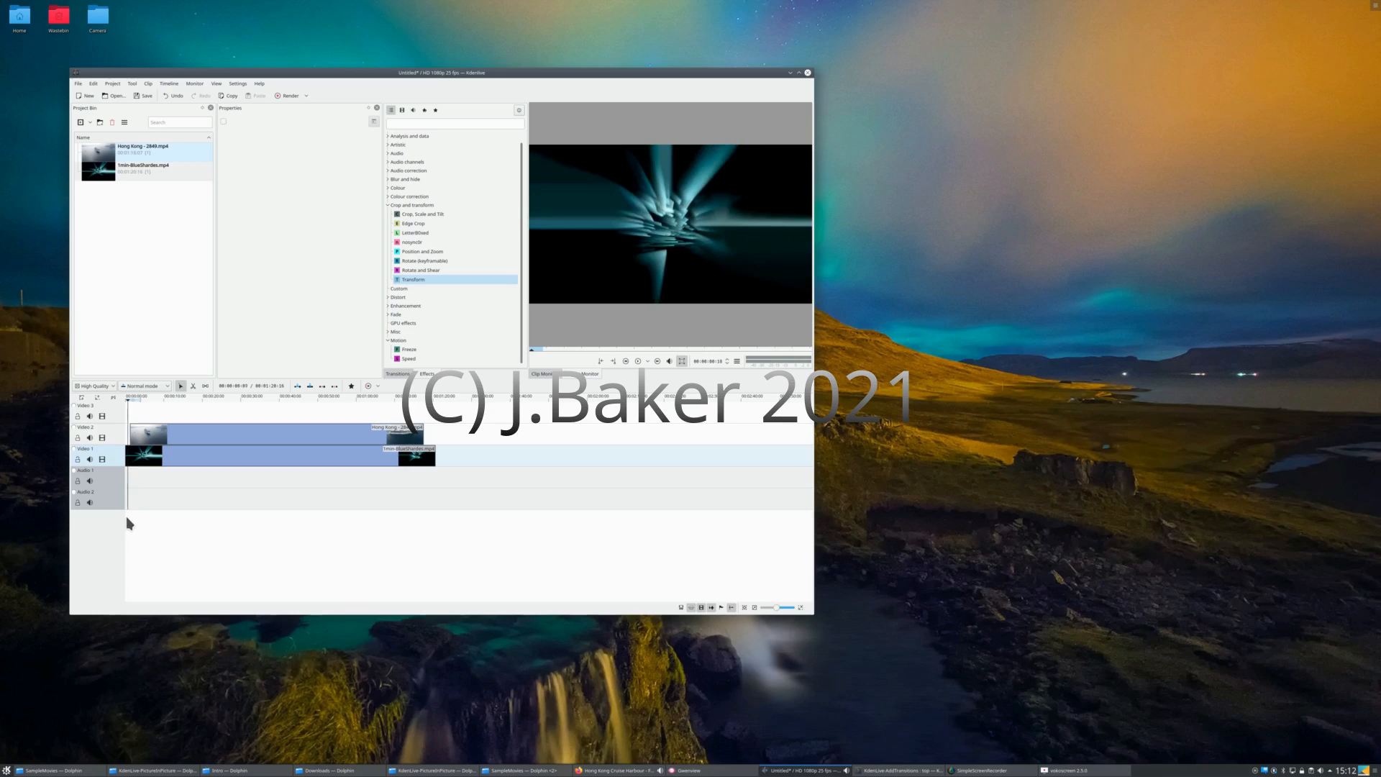
left_click(127, 516)
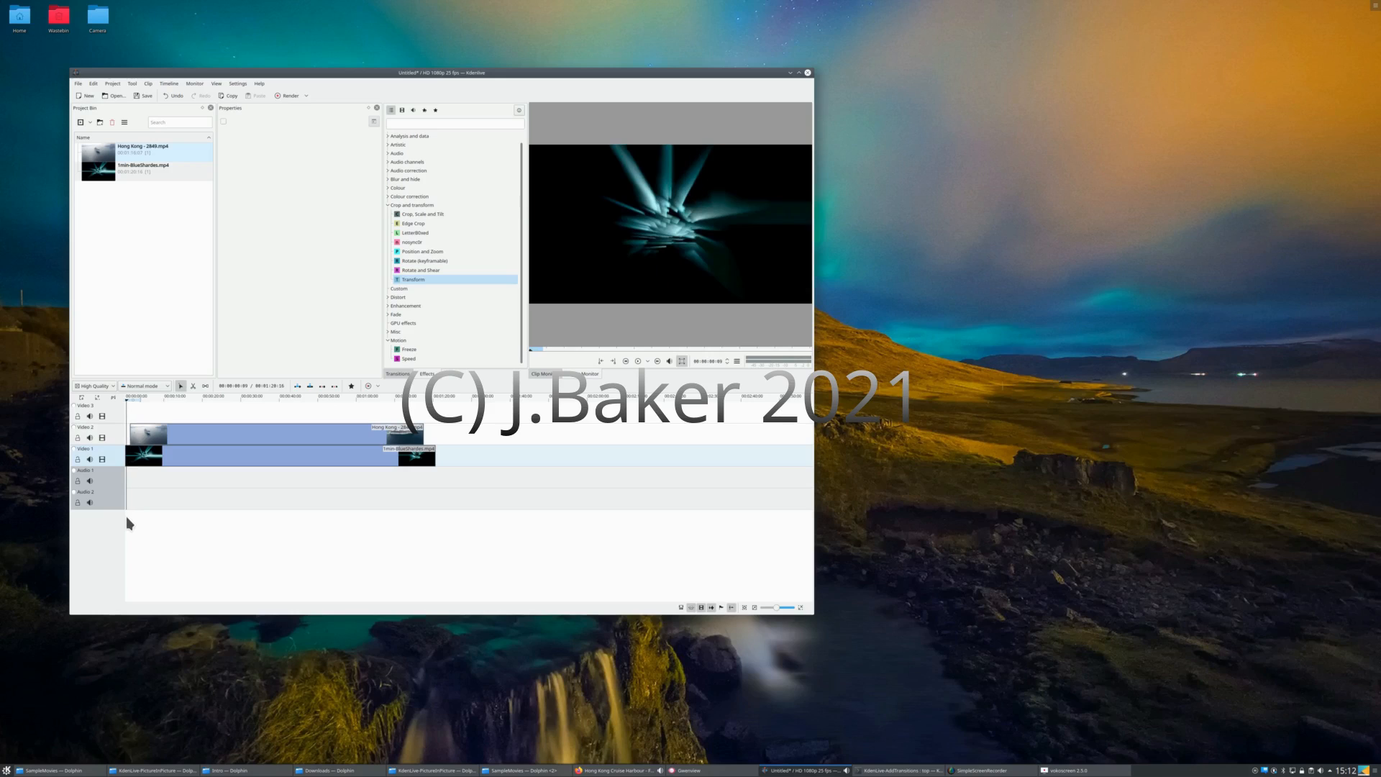
Step: Search the effects for "Tra" and apply the Transform effect to the Hong Kong clip on Video 2
left_click(315, 438)
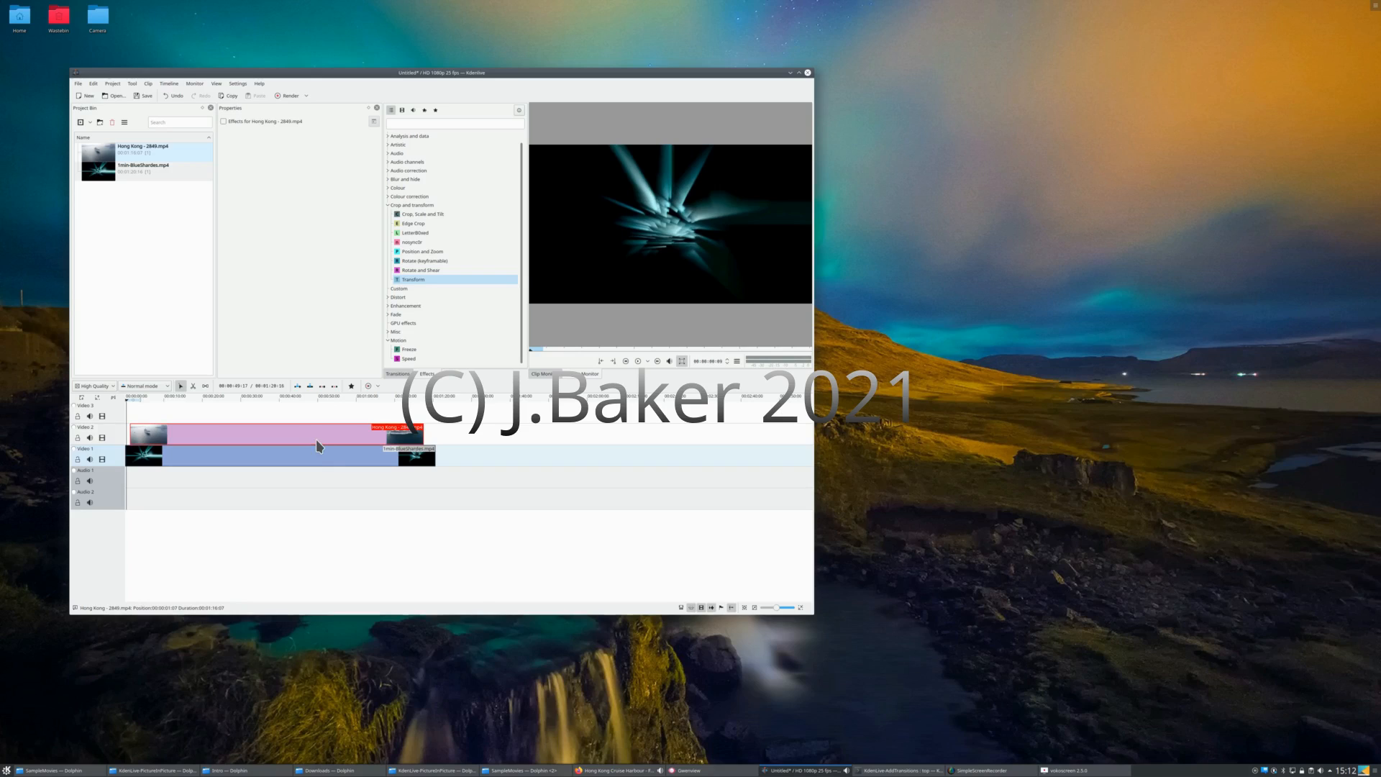
left_click(446, 280)
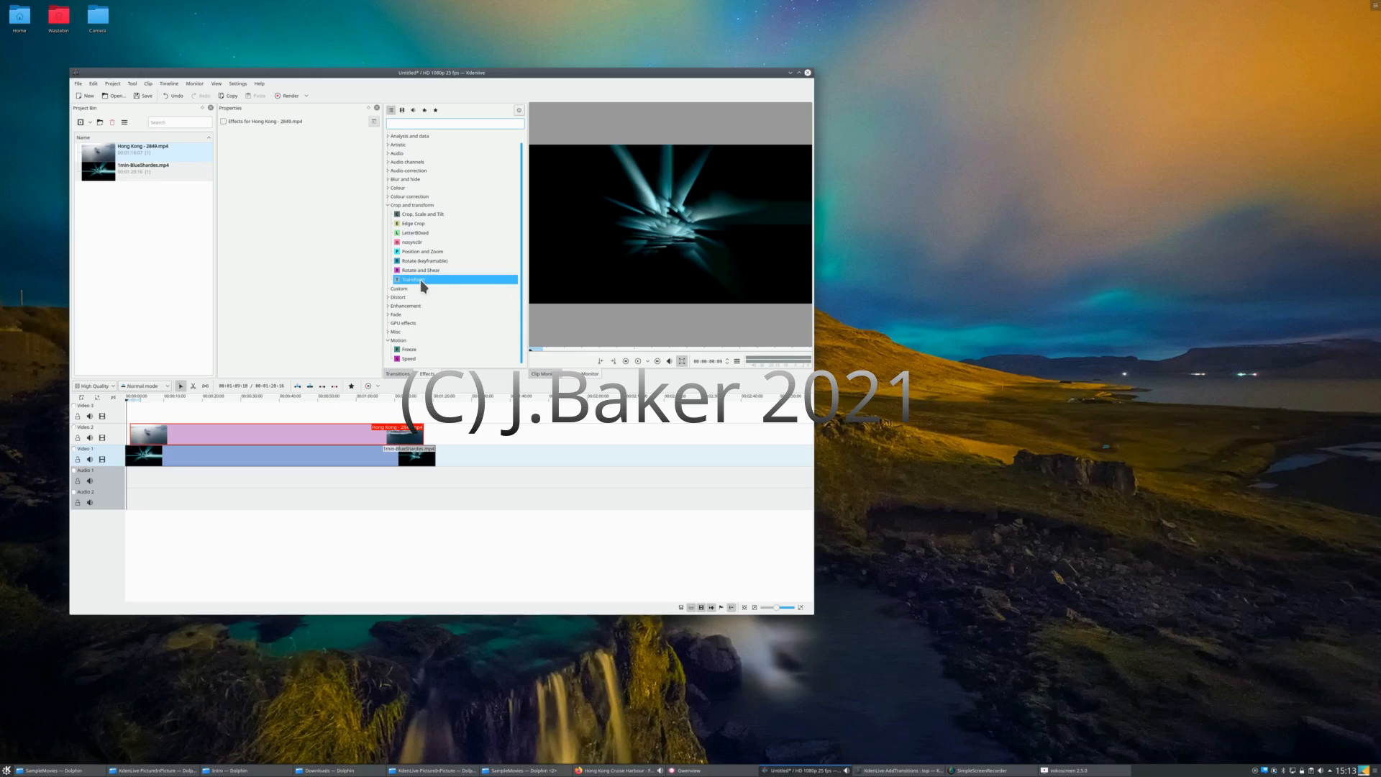
left_click(396, 190)
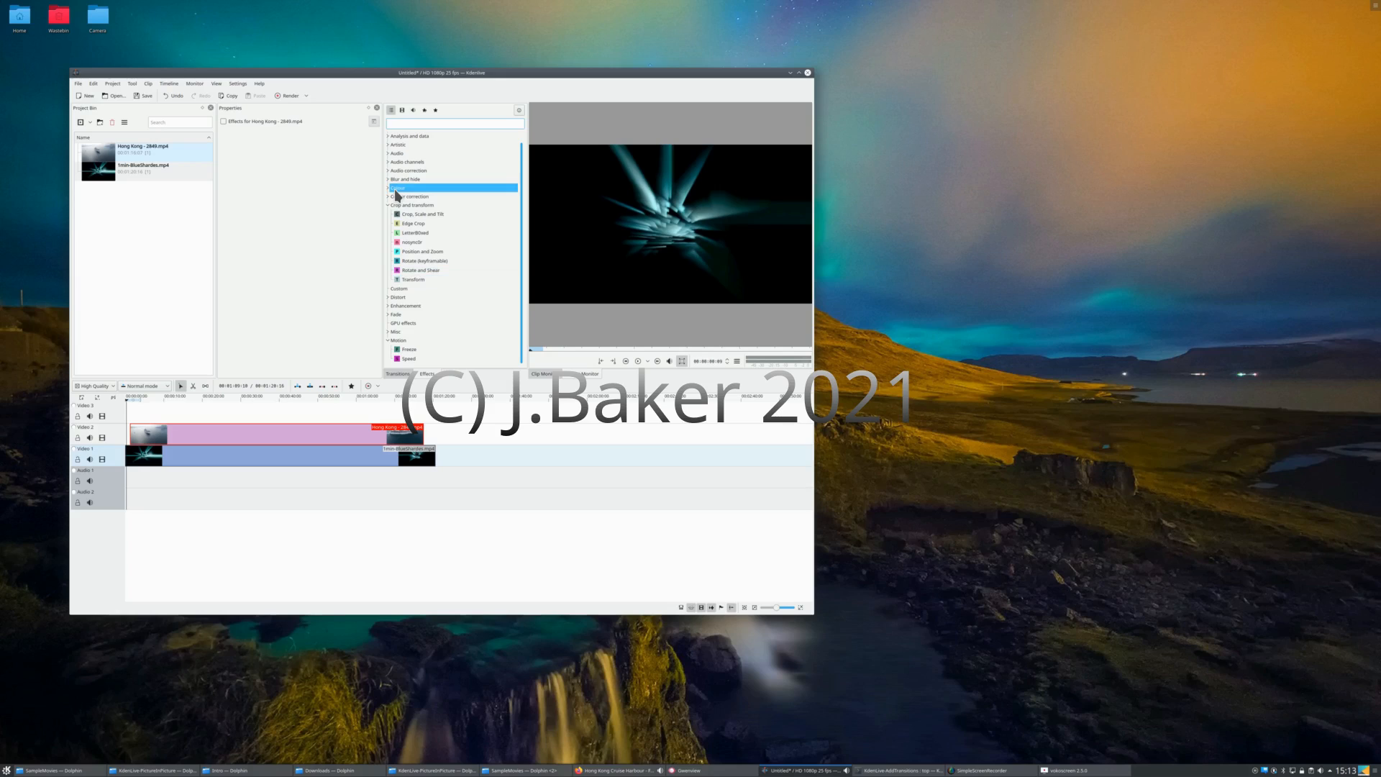
double_click(396, 189)
left_click(404, 215)
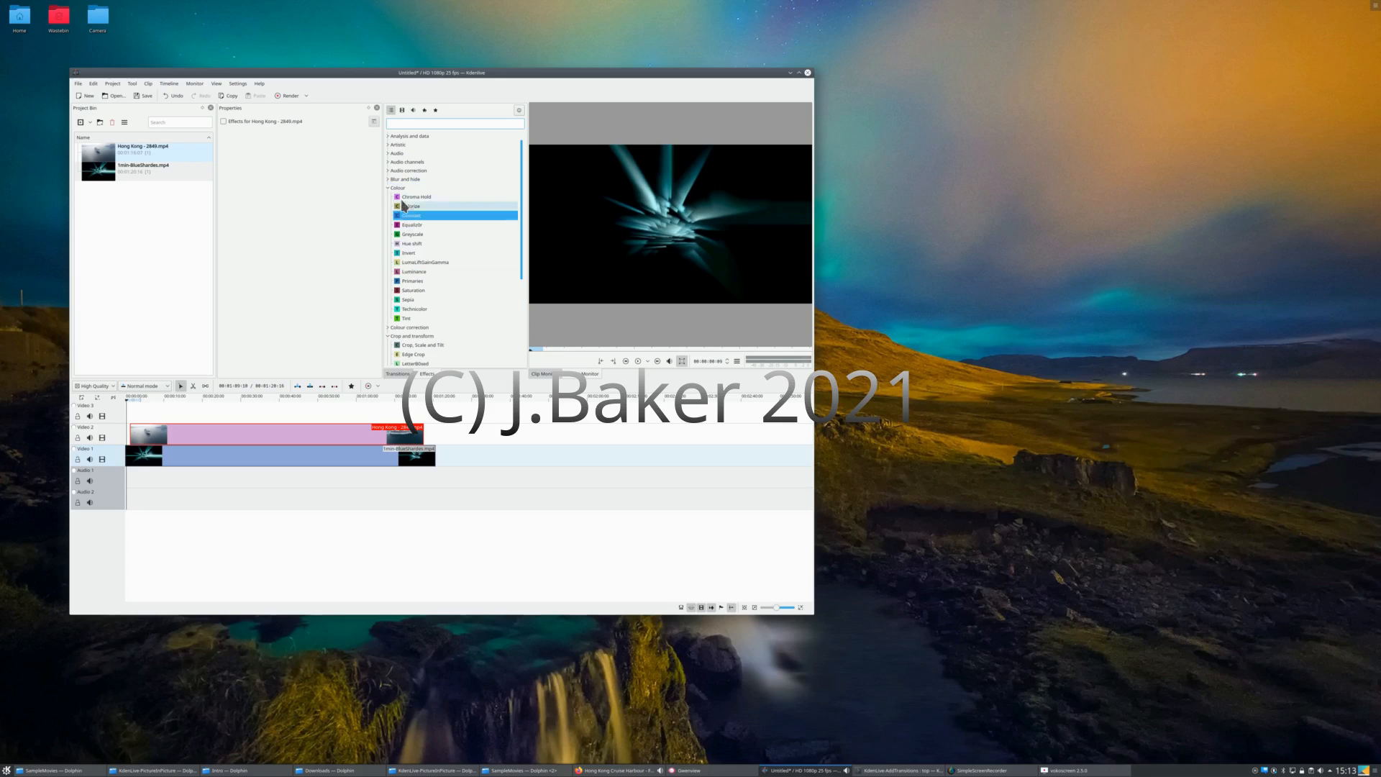
left_click(411, 124)
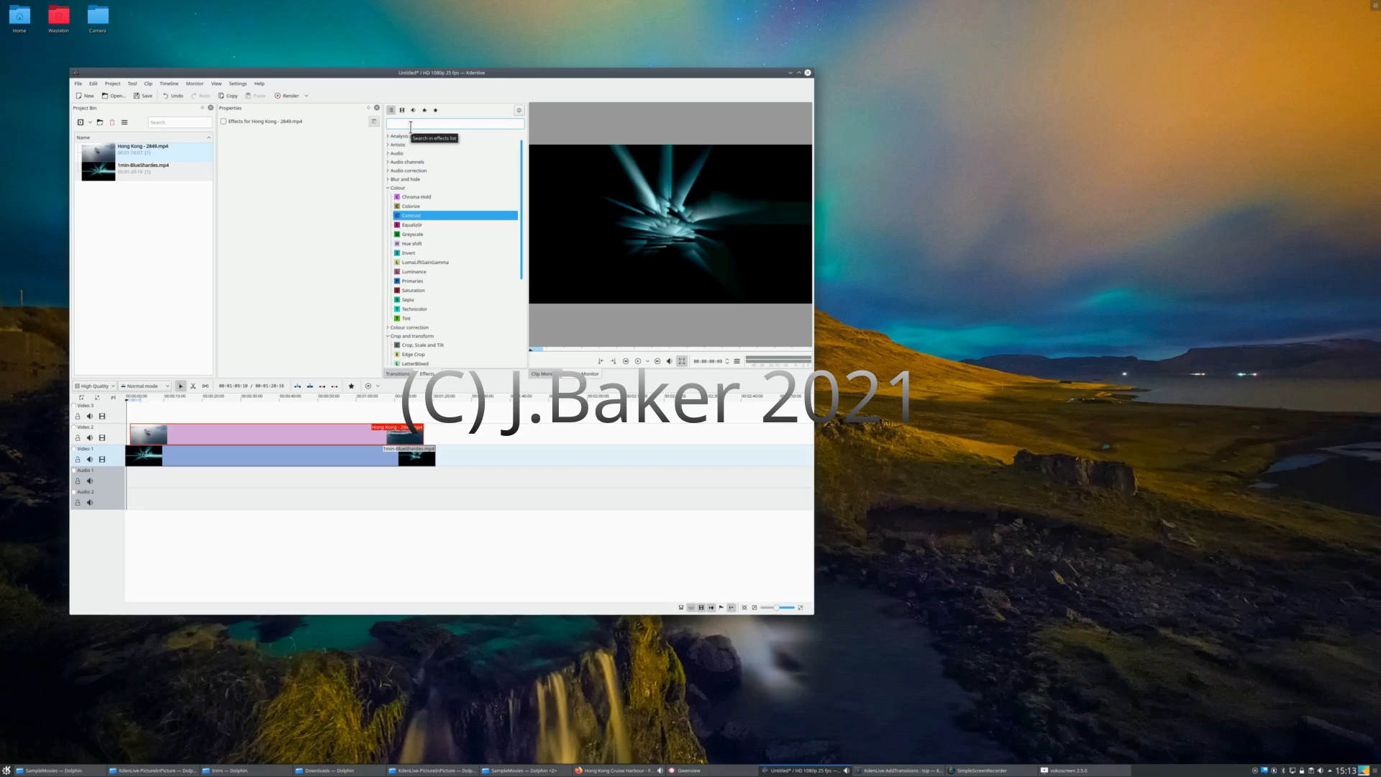
type("Tr")
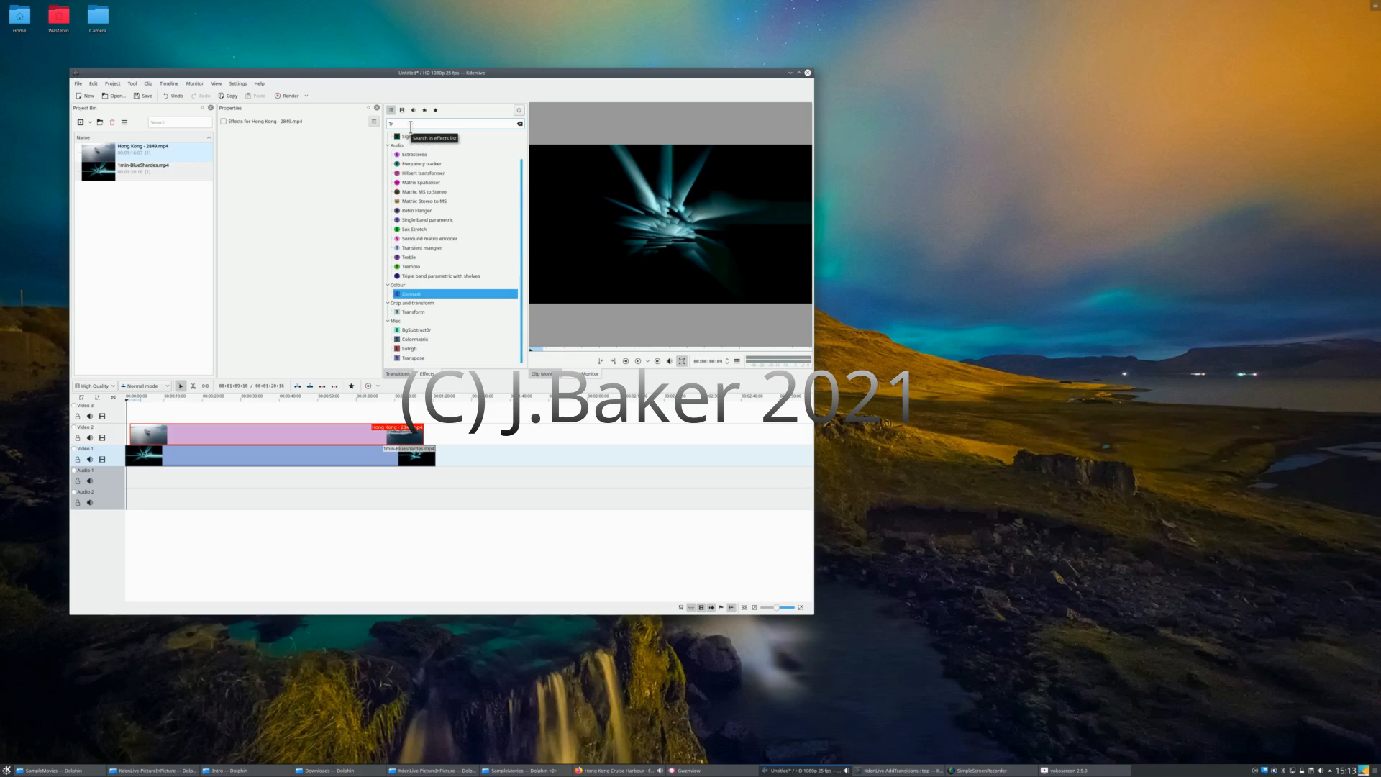
type("a")
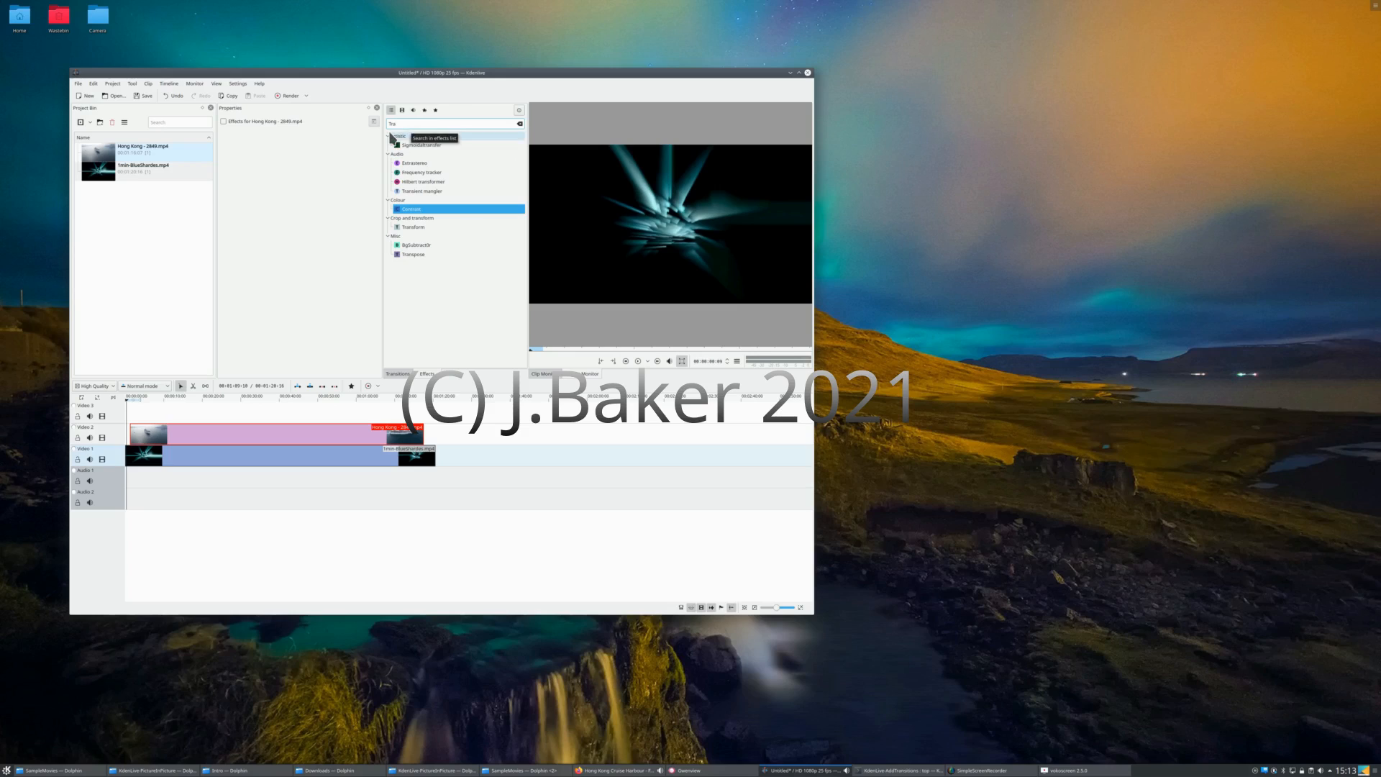
left_click(424, 230)
left_click_drag(425, 230, 239, 435)
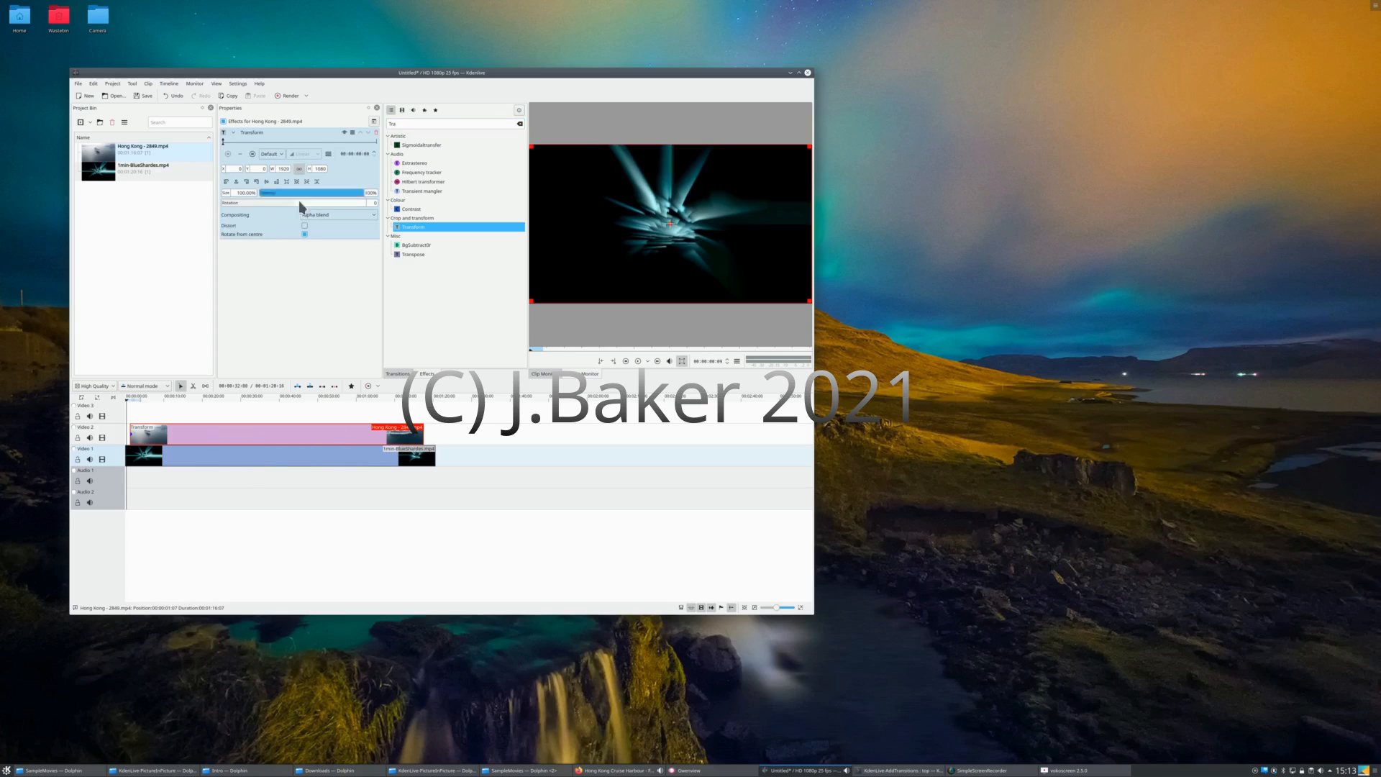
left_click(407, 227)
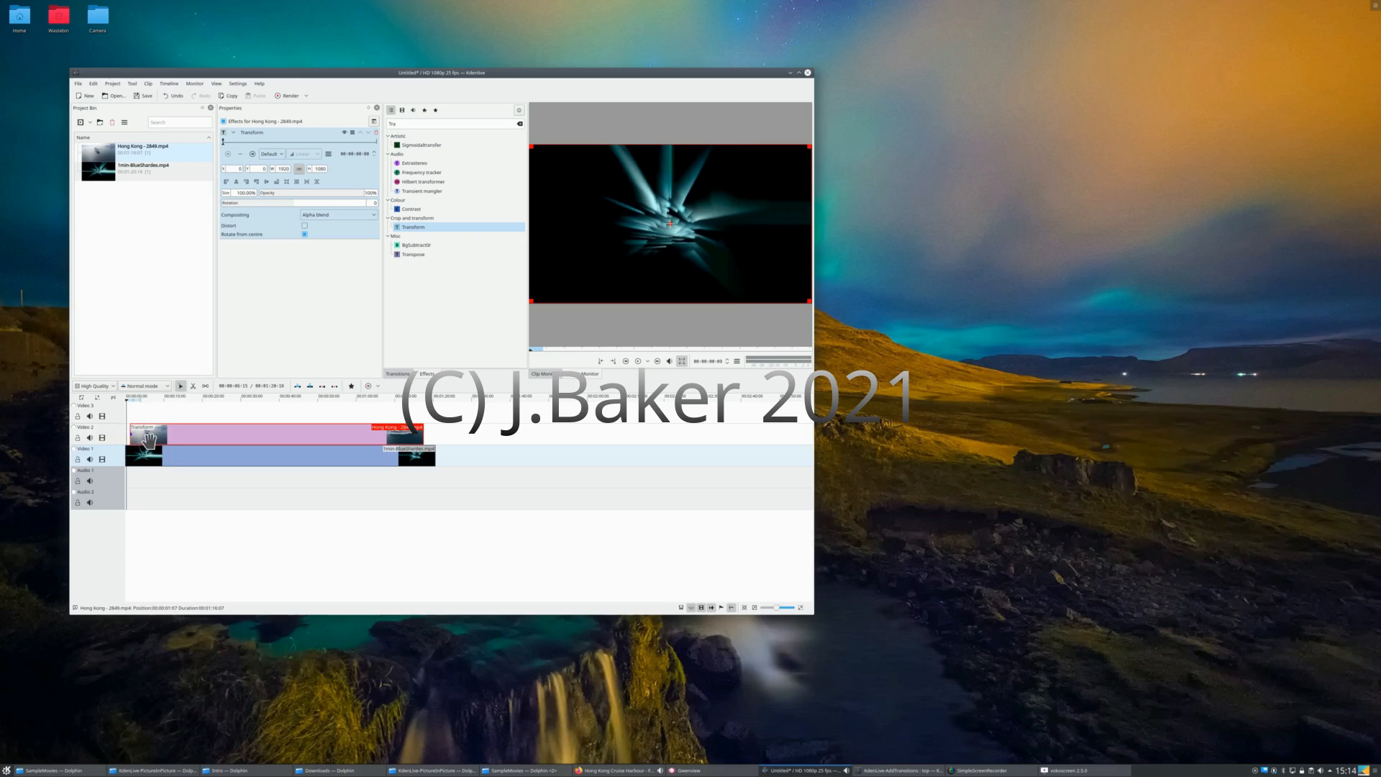
Step: With the playhead about 16 seconds in, scale the Hong Kong overlay to about 63% in the upper-right part of the frame
left_click(190, 422)
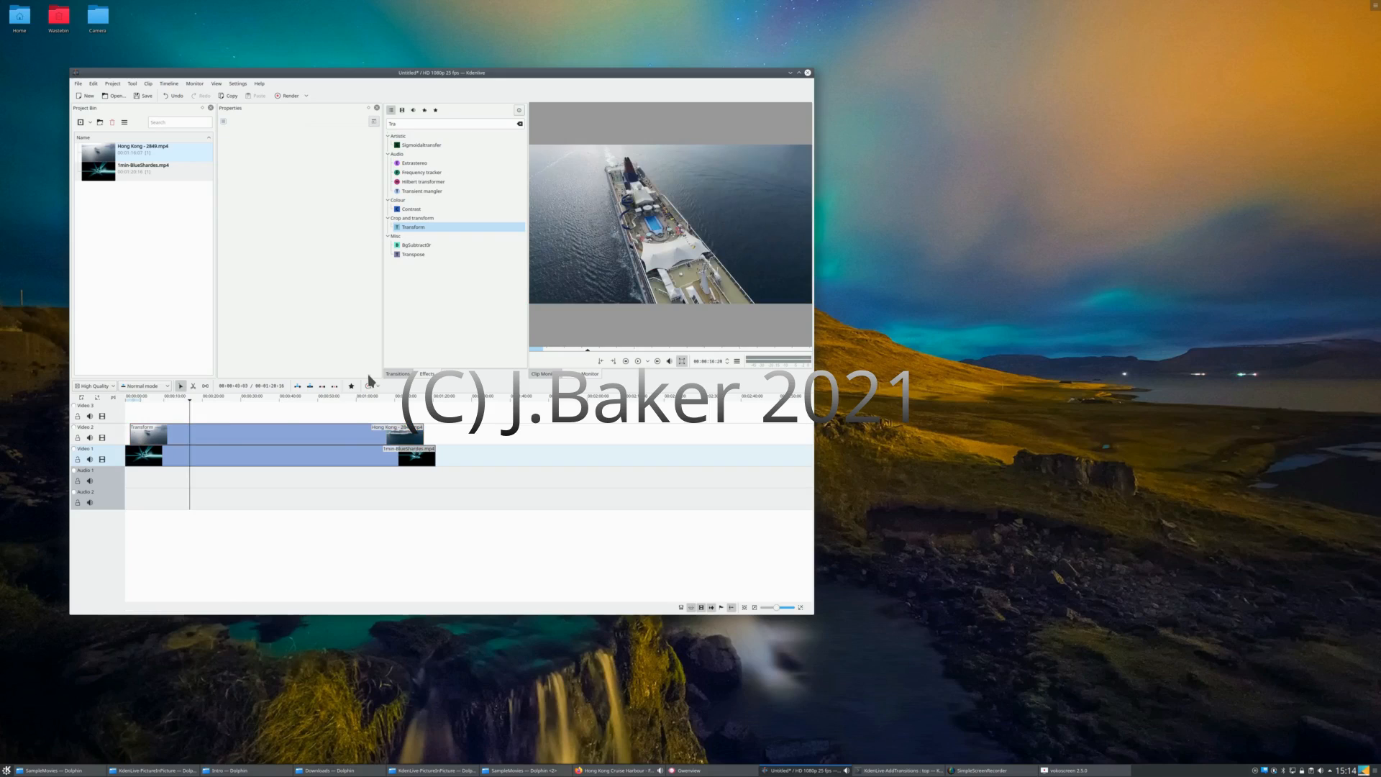
left_click(336, 431)
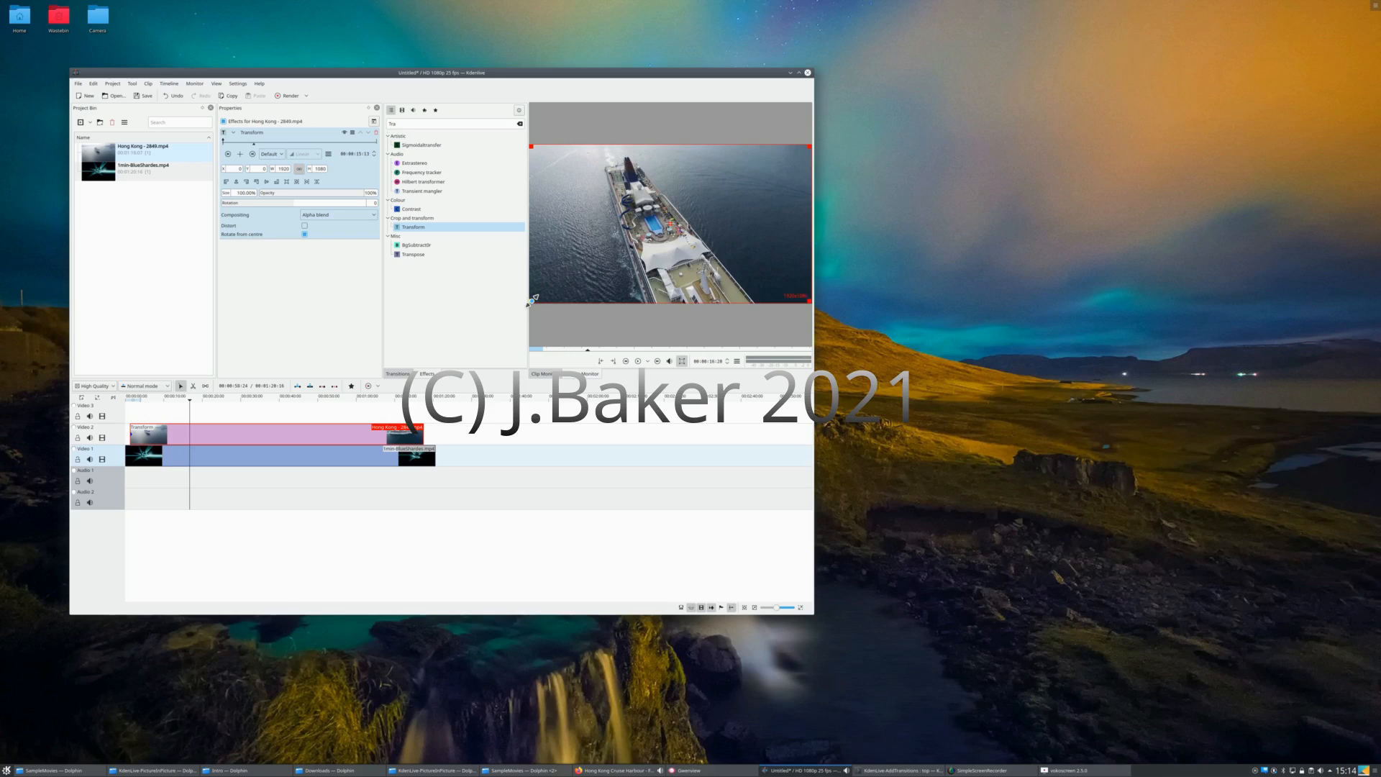
left_click_drag(532, 299, 638, 277)
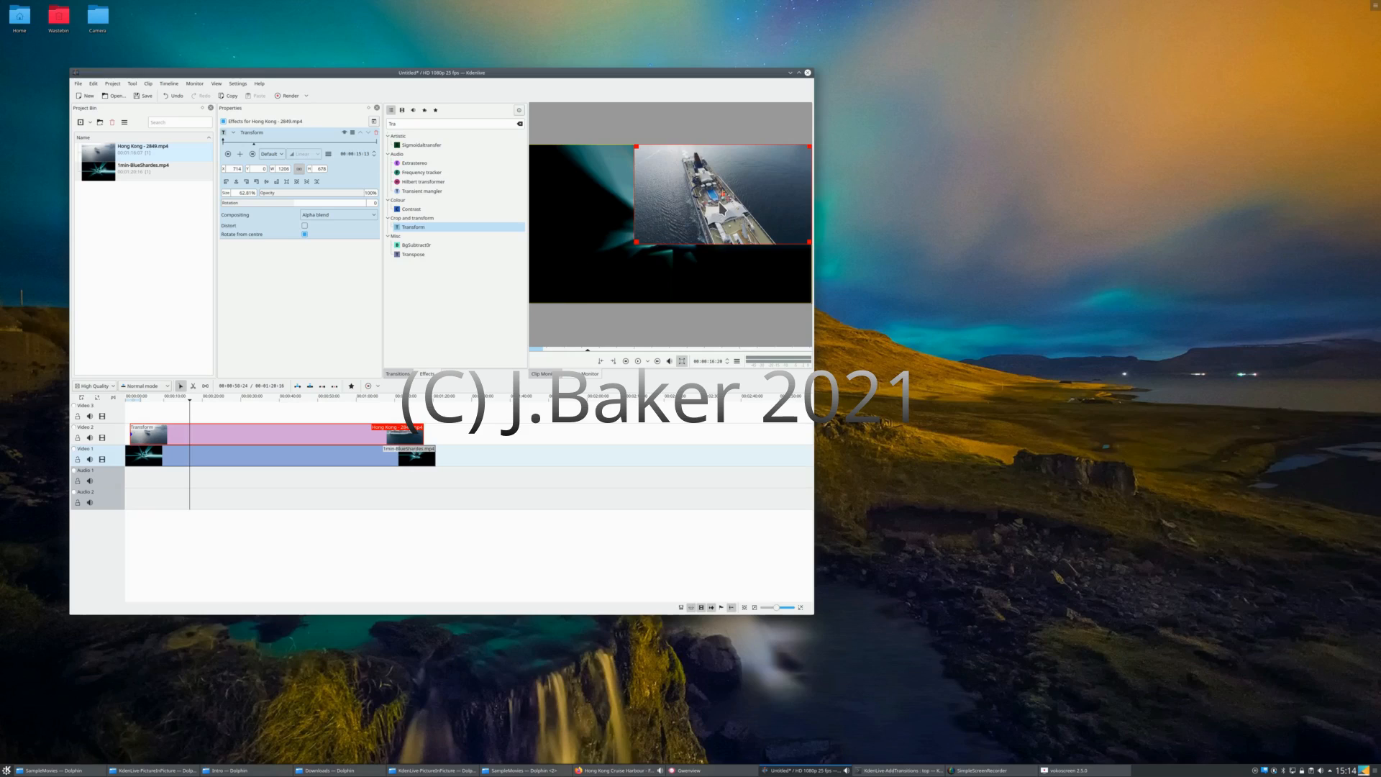
mouse_move(723, 196)
left_mouse_down()
mouse_move(639, 230)
mouse_move(640, 211)
mouse_move(723, 199)
left_mouse_up()
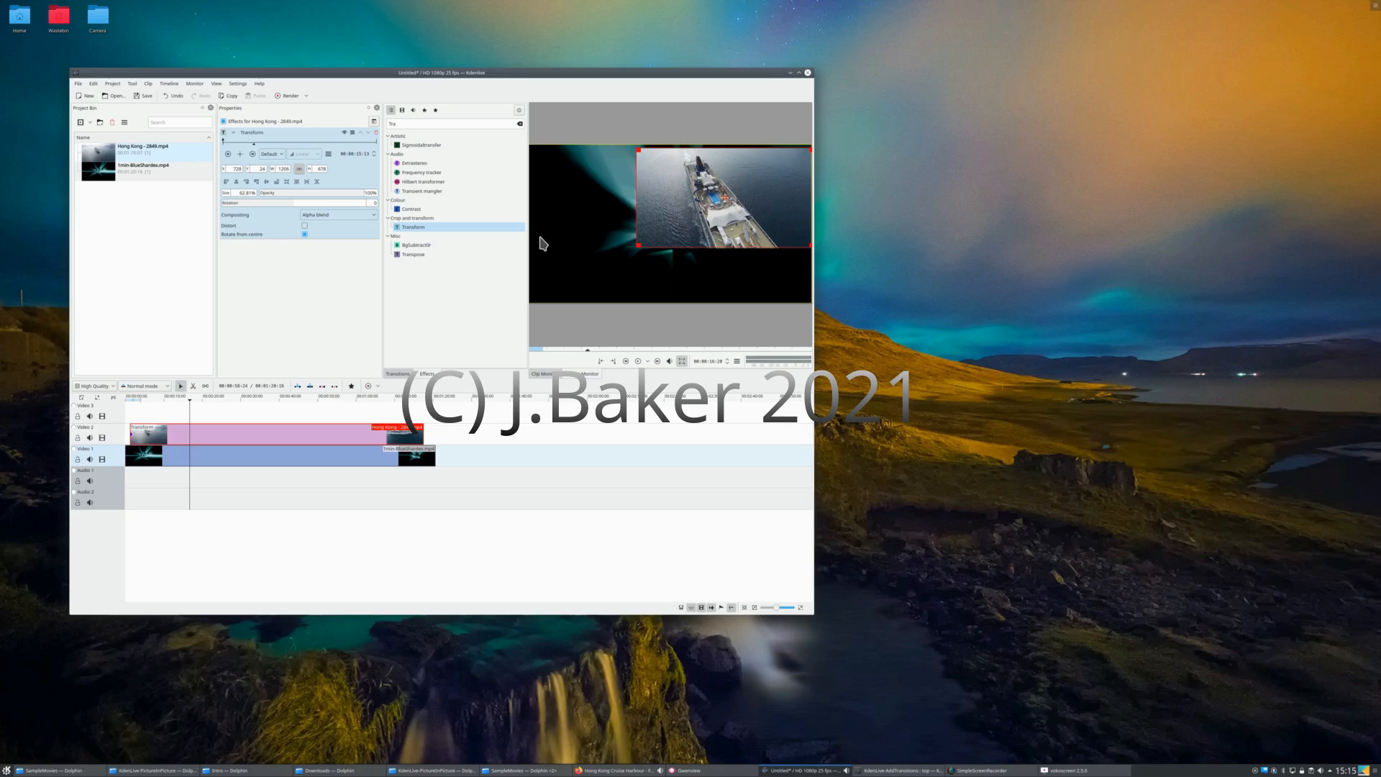
Step: Toggle the Transform effect's aspect ratio lock, then shrink the overlay to about 33% and place it in the frame's lower-right area
left_click(300, 172)
left_click_drag(640, 244, 724, 193)
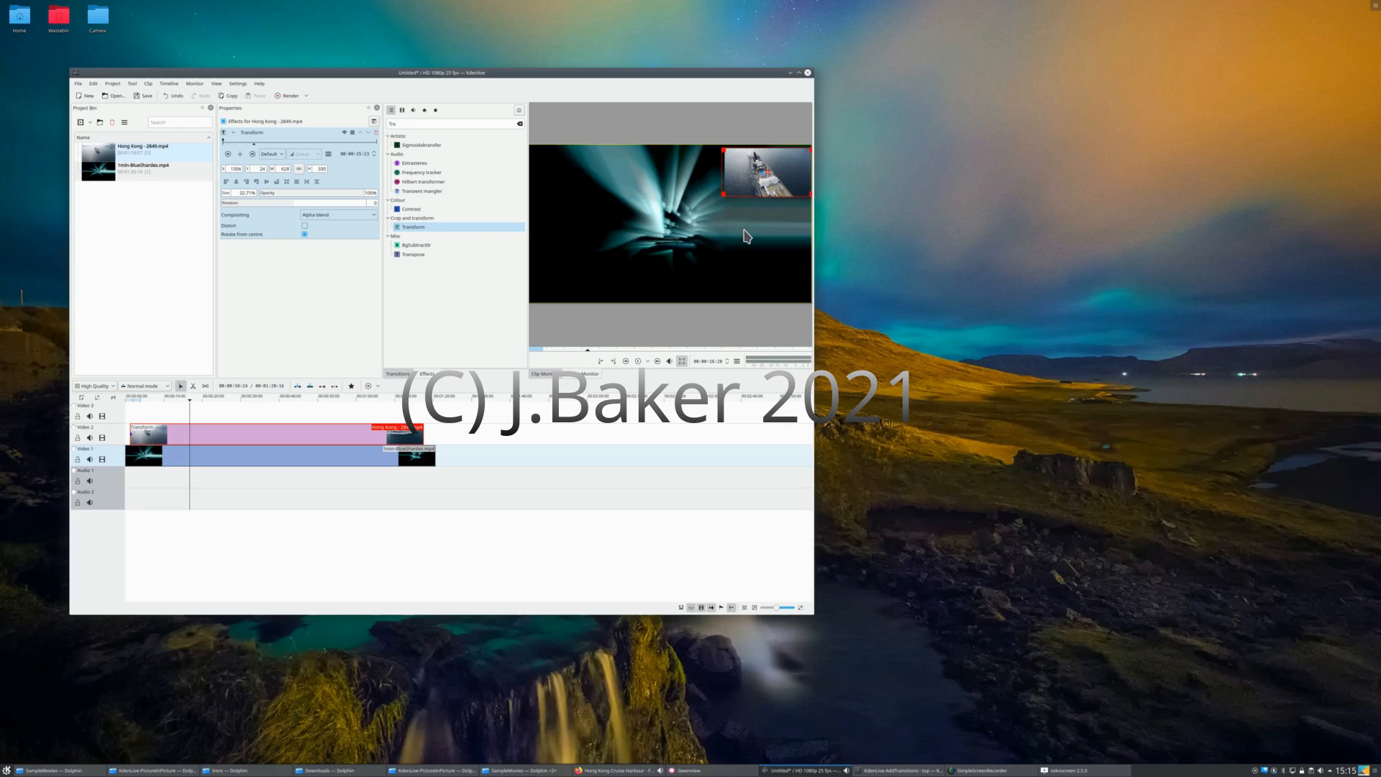
left_click_drag(770, 169, 755, 265)
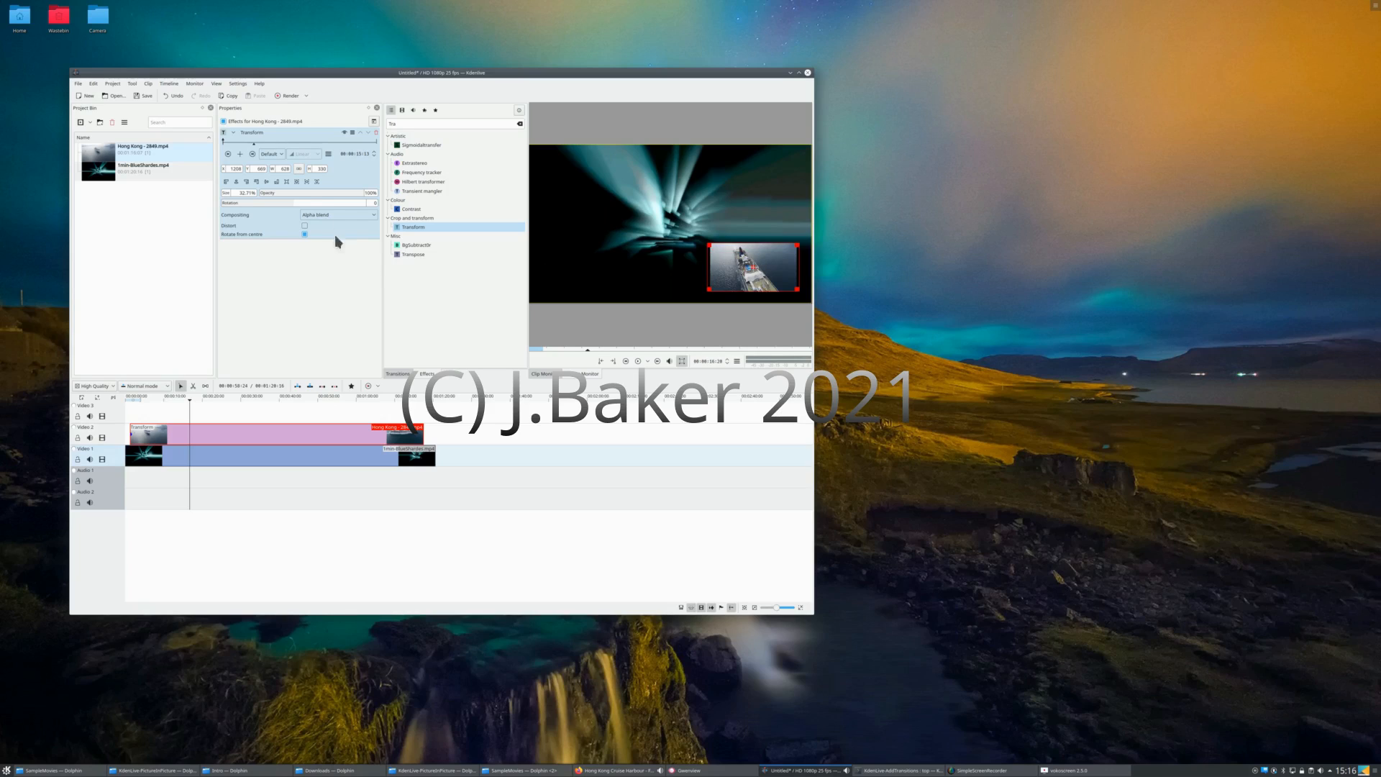
Step: Try reducing the overlay's opacity to about 57% and 36%, and restore it to 100%
left_click(319, 195)
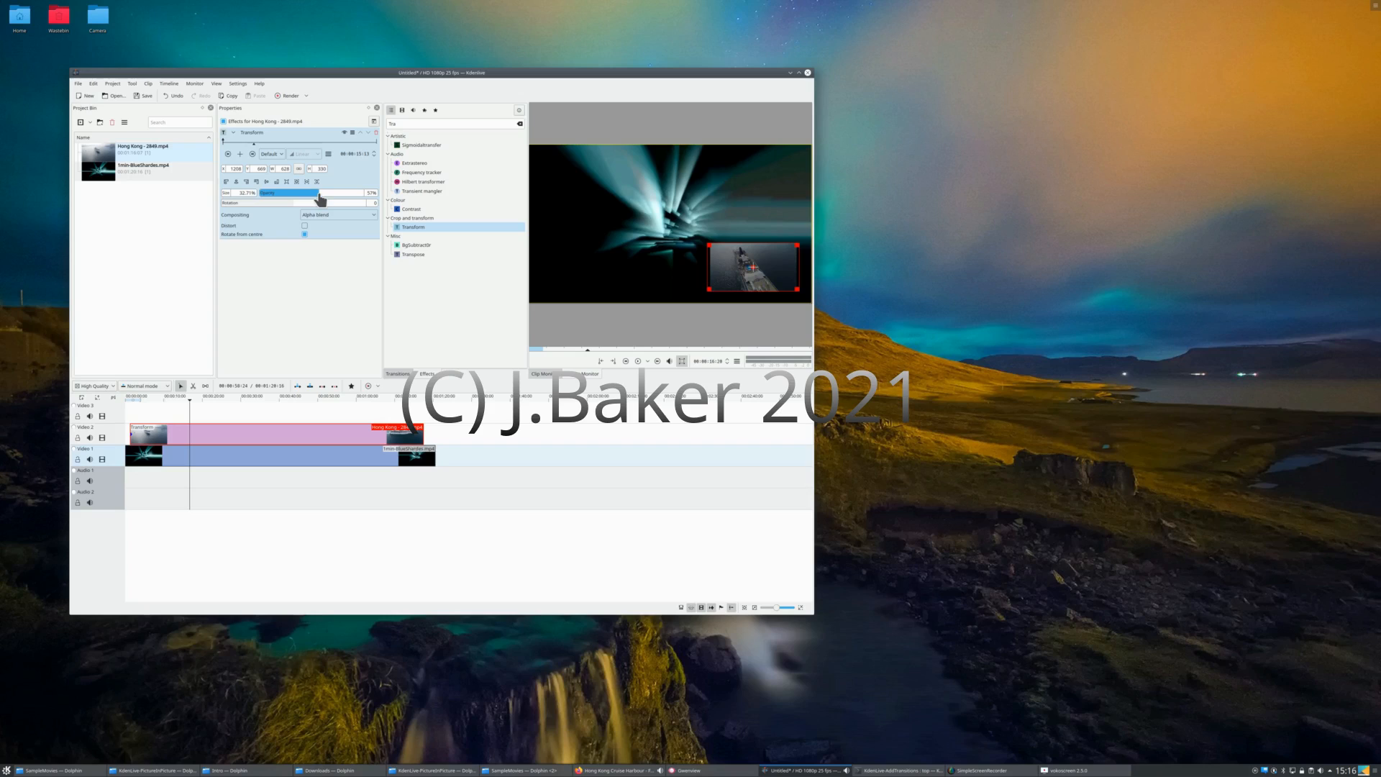
left_click(297, 195)
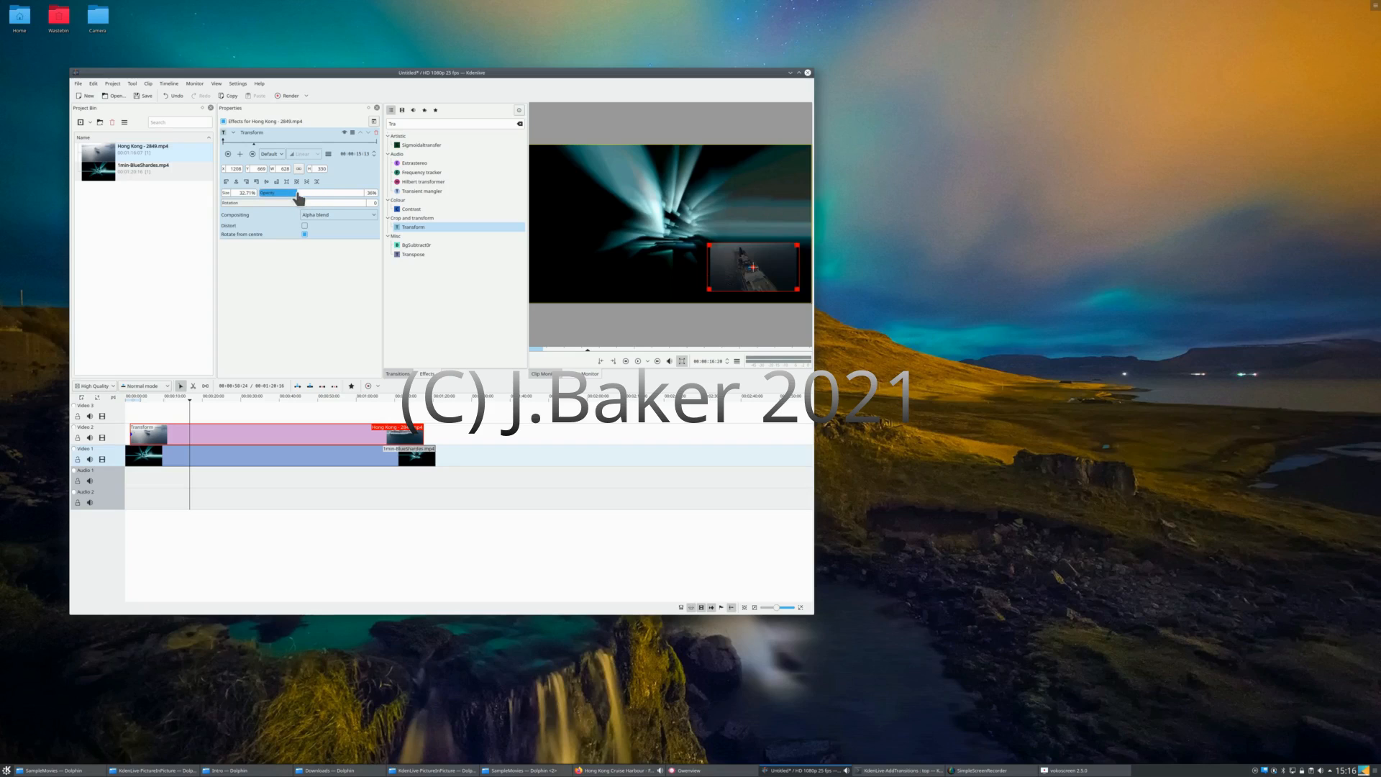
left_click(352, 195)
left_click(363, 194)
left_click(366, 194)
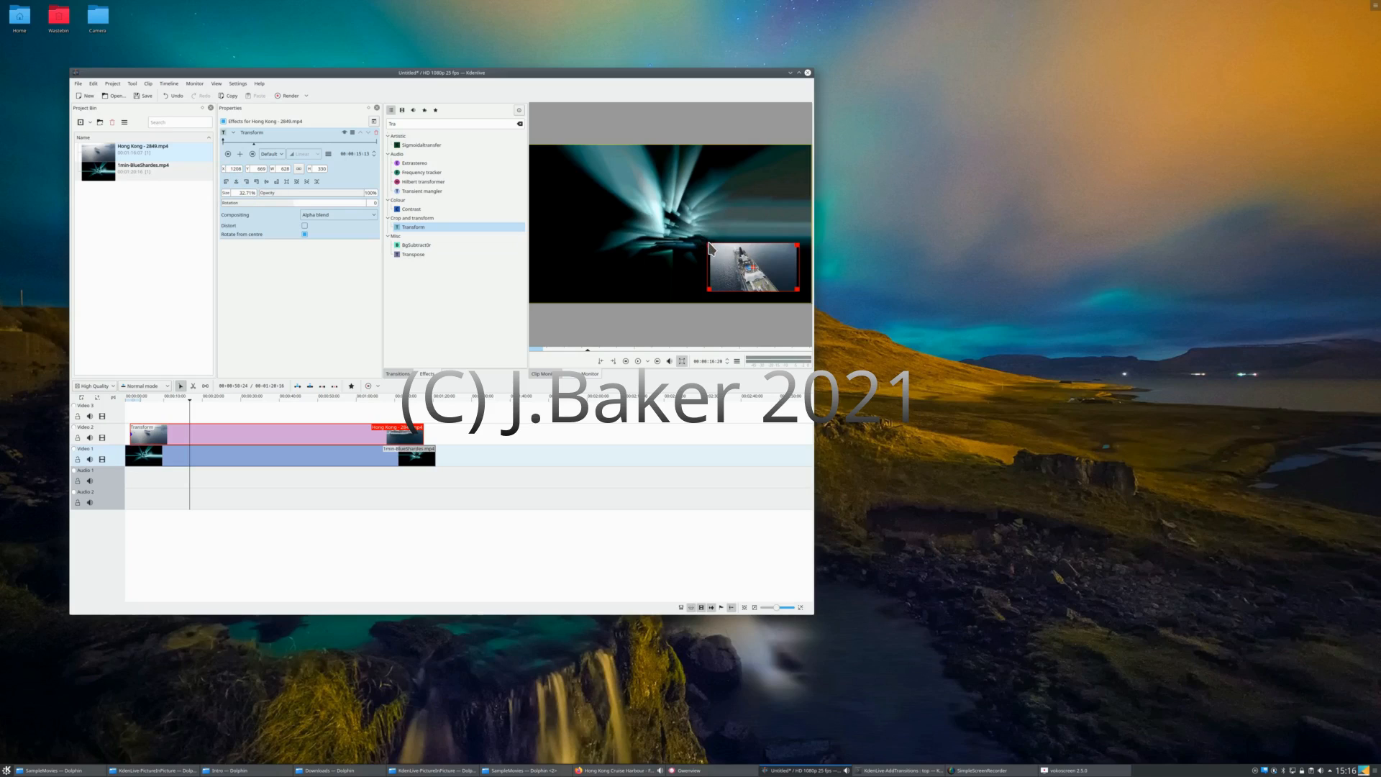
Step: Pull the overlay's upper-left corner slightly inward and set its Transform size to 35%
mouse_move(708, 245)
left_mouse_down()
mouse_move(694, 241)
mouse_move(714, 244)
left_mouse_up()
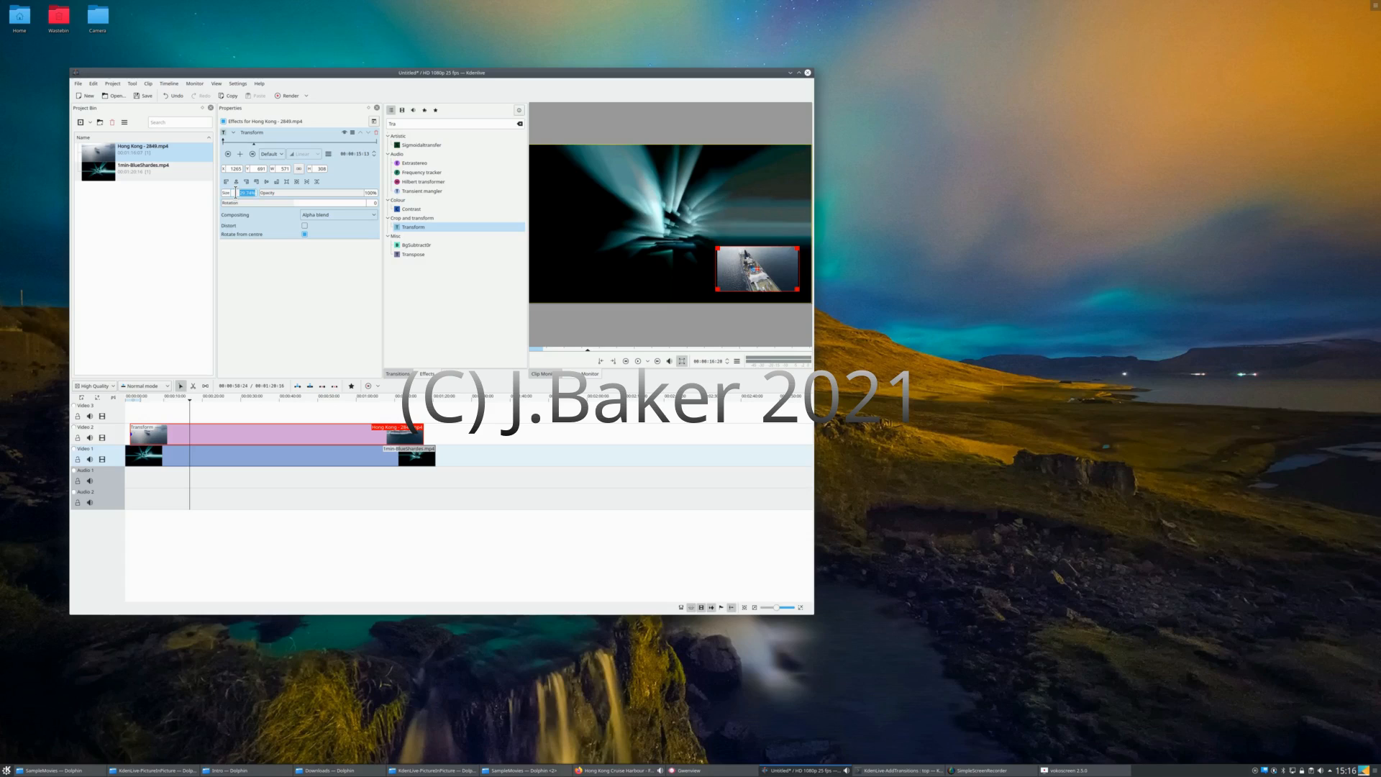
type("35")
key("Tab")
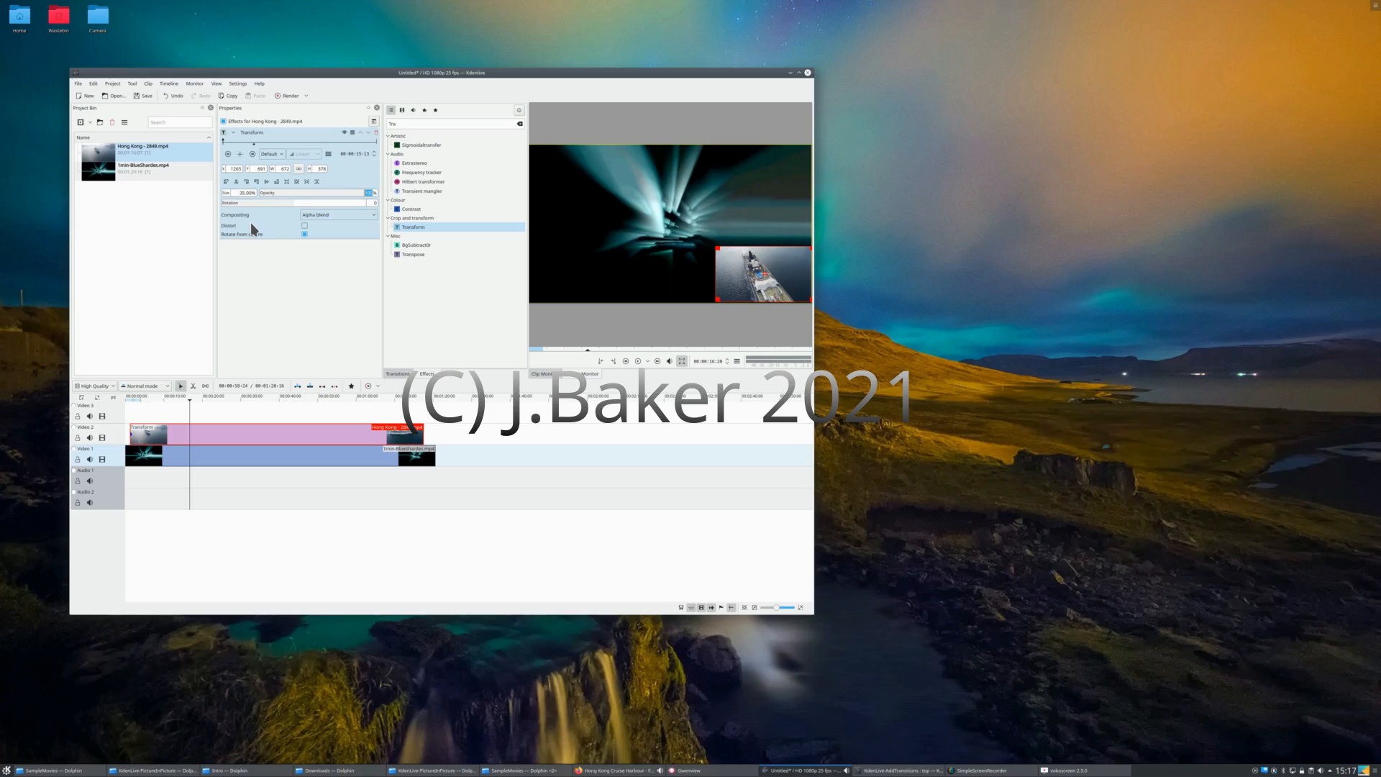
Step: Play the timeline from the beginning to check the picture-in-picture overlay in the project monitor
left_click(126, 412)
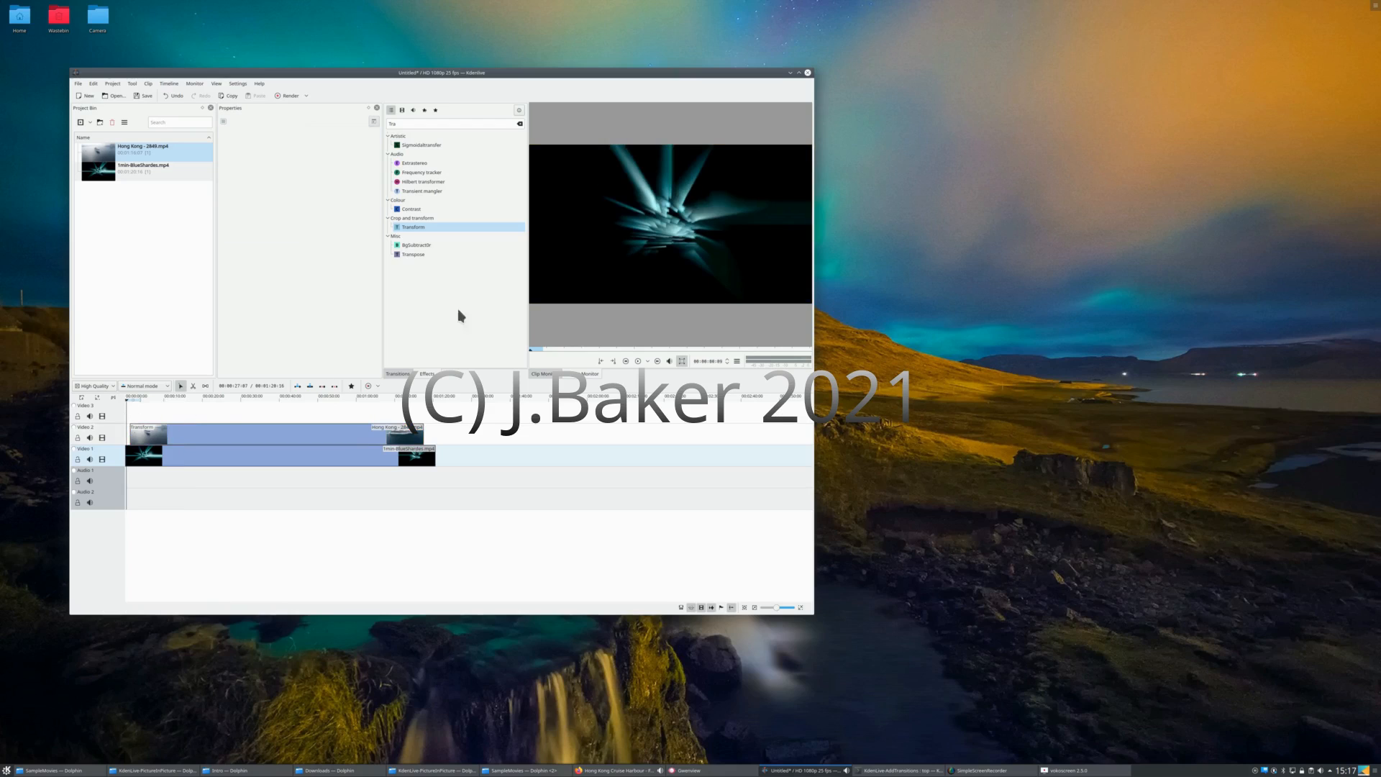
left_click(638, 362)
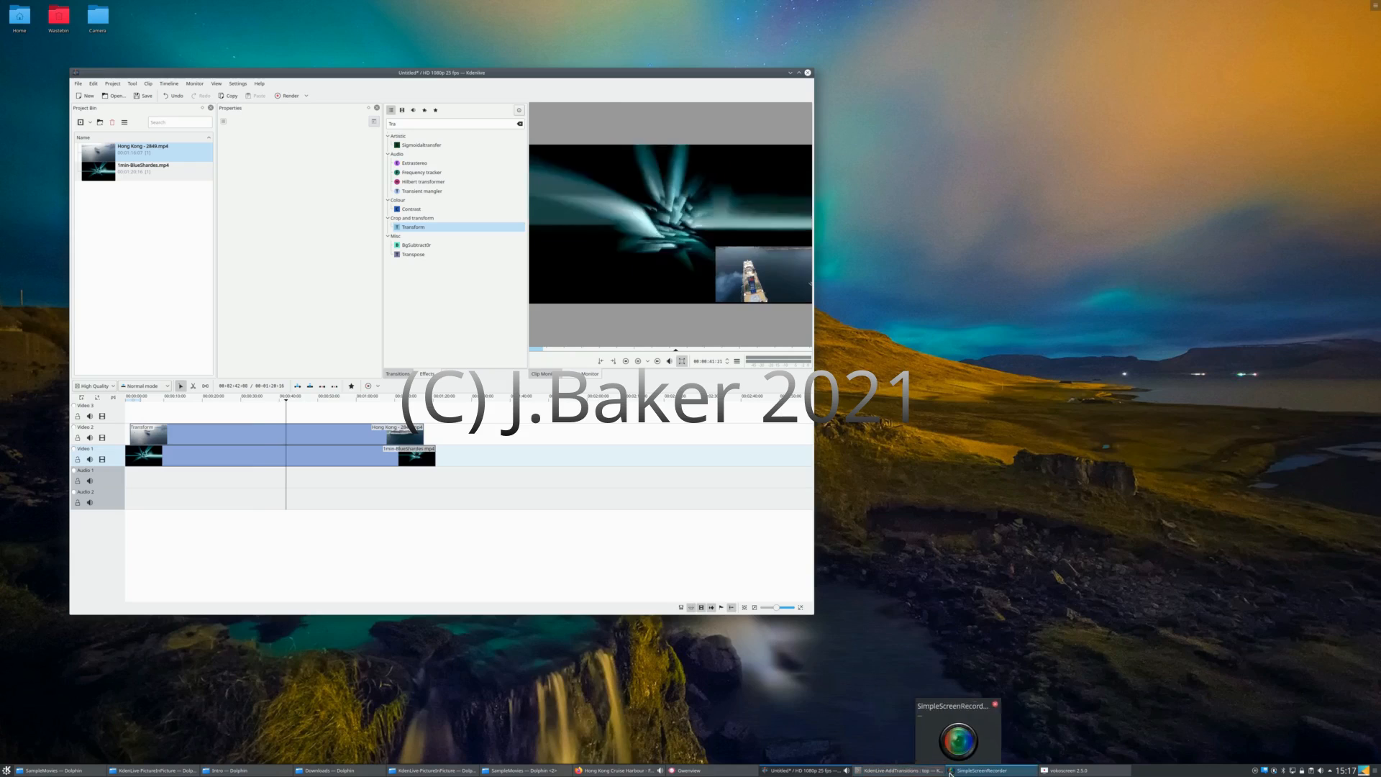
mouse_move(1070, 774)
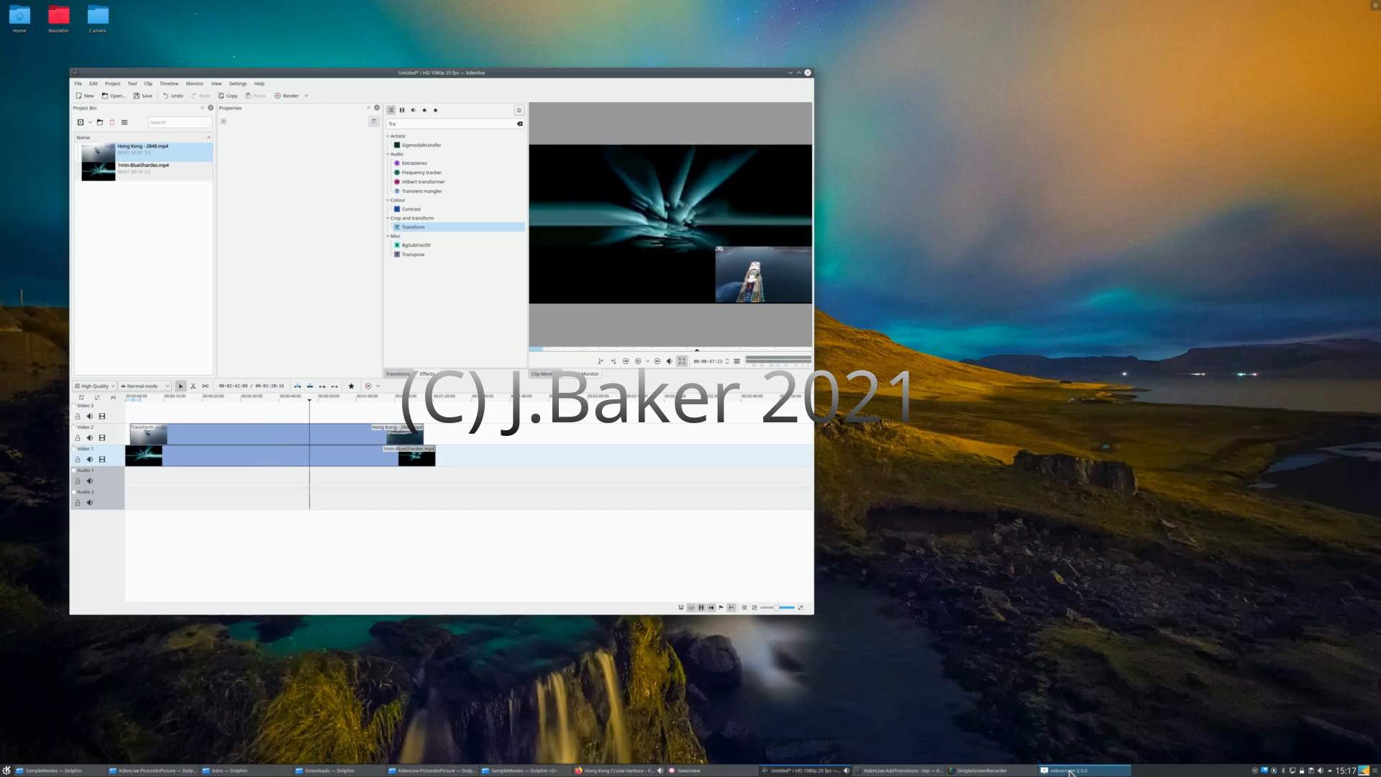
left_click(1069, 772)
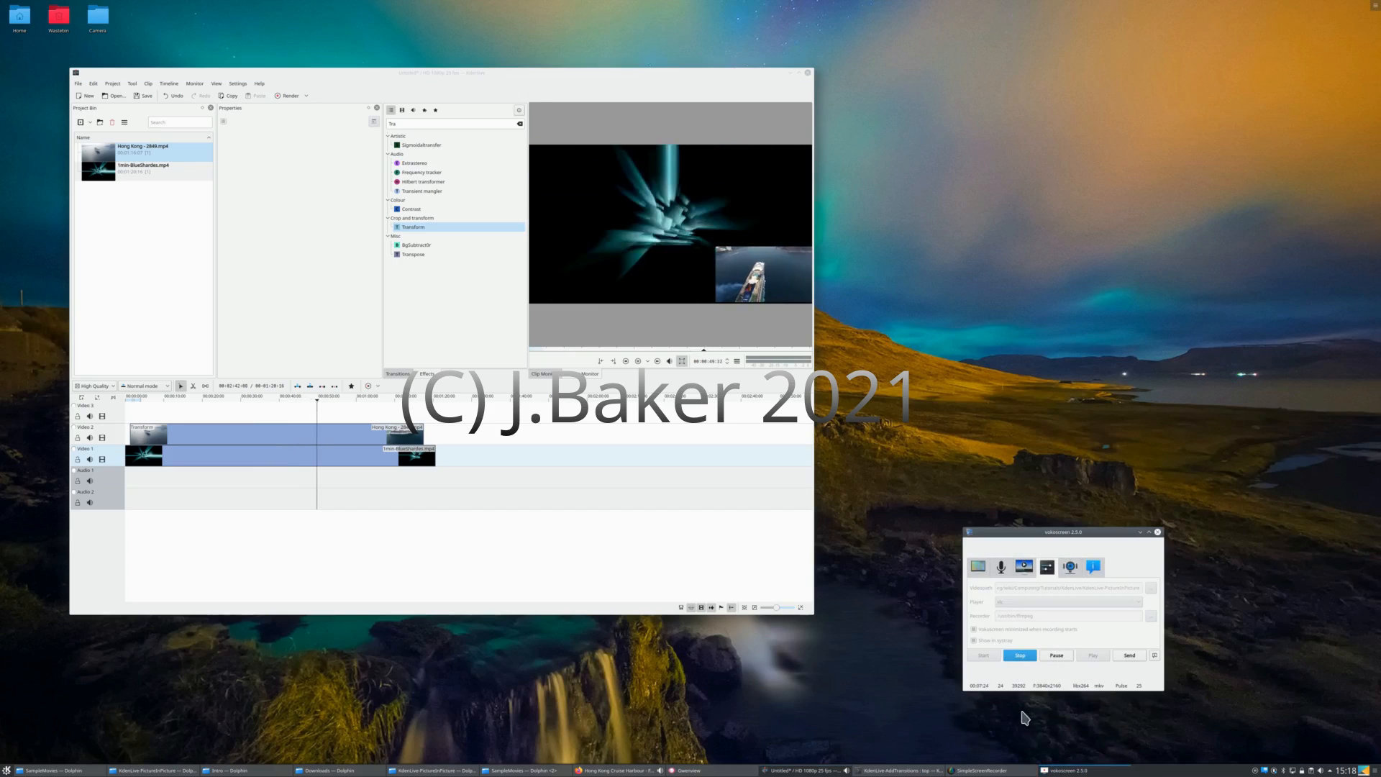